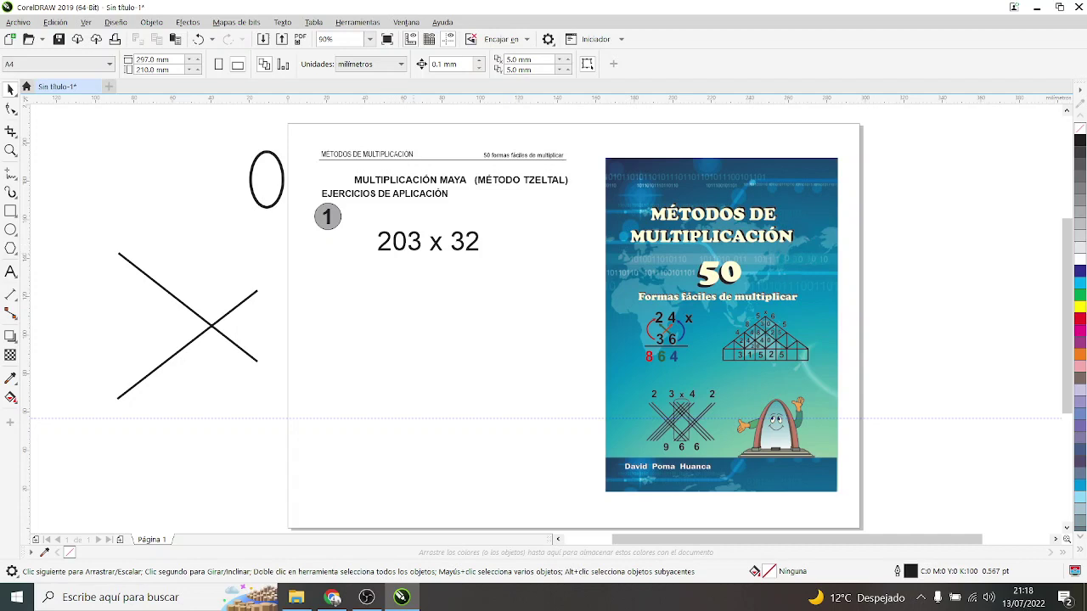
Step: Place the falling diagonal with a parallel copy, plus a third line set apart and made dotted for zero
left_click_drag(170, 293, 329, 351)
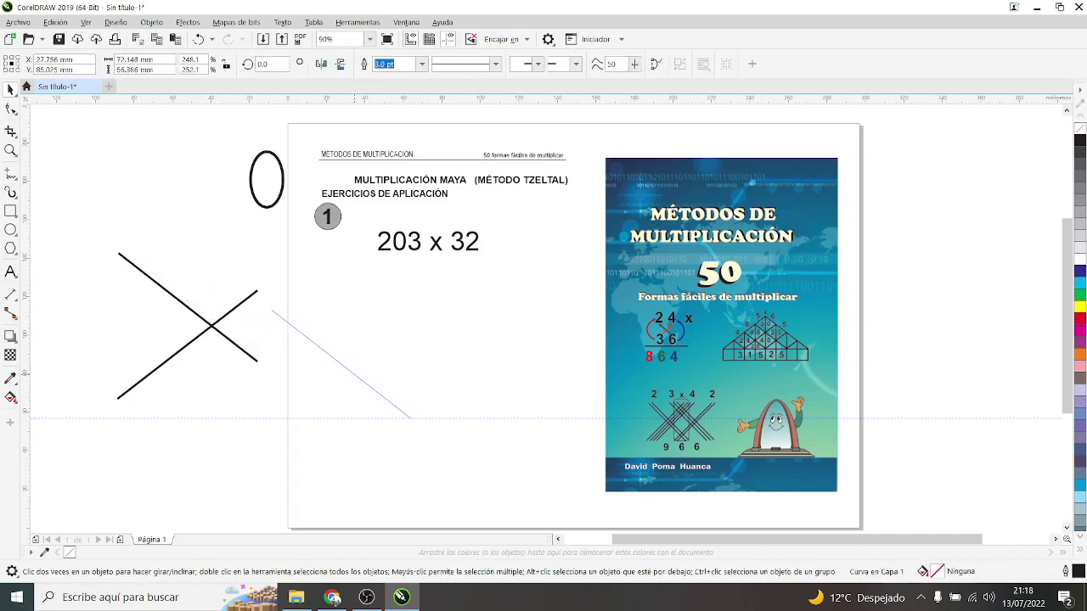
mouse_move(363, 377)
left_mouse_down()
mouse_move(354, 373)
mouse_move(359, 362)
left_mouse_up()
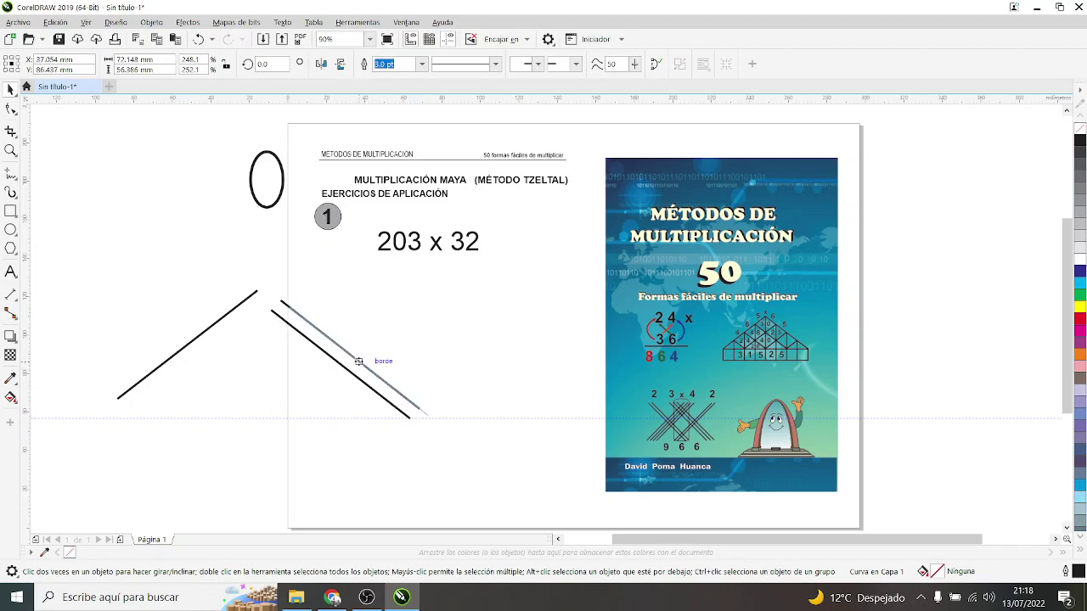
left_click_drag(359, 361, 357, 363)
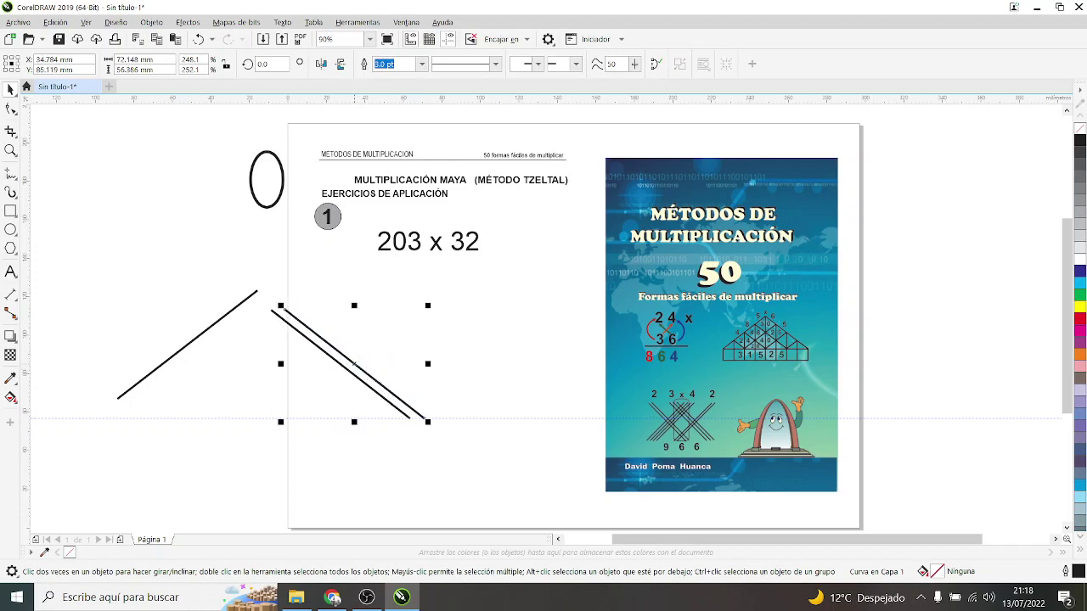
key("ctrl+d")
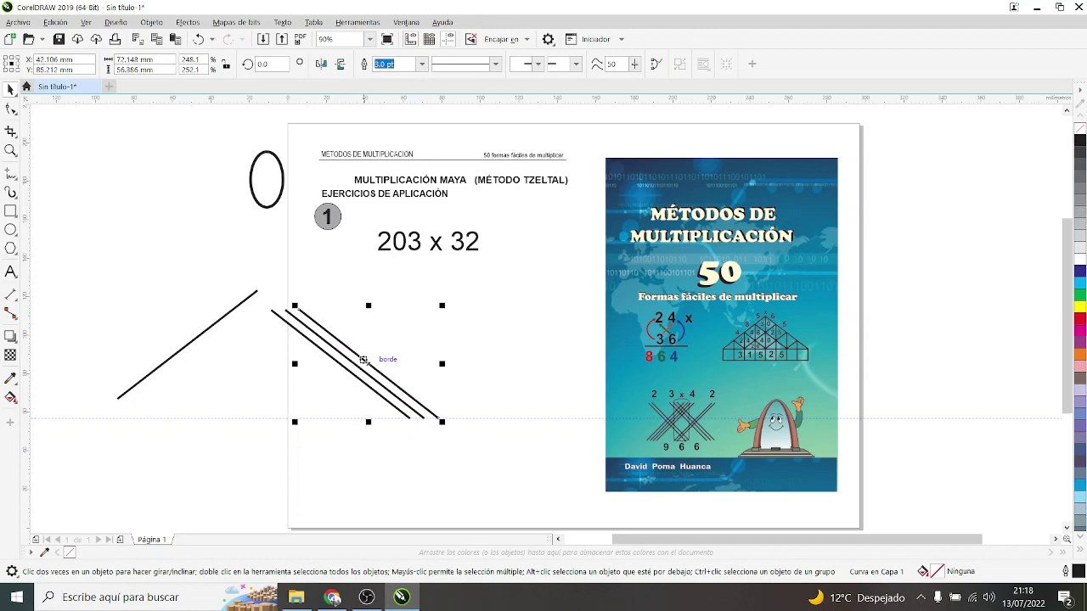
left_click_drag(365, 360, 411, 365)
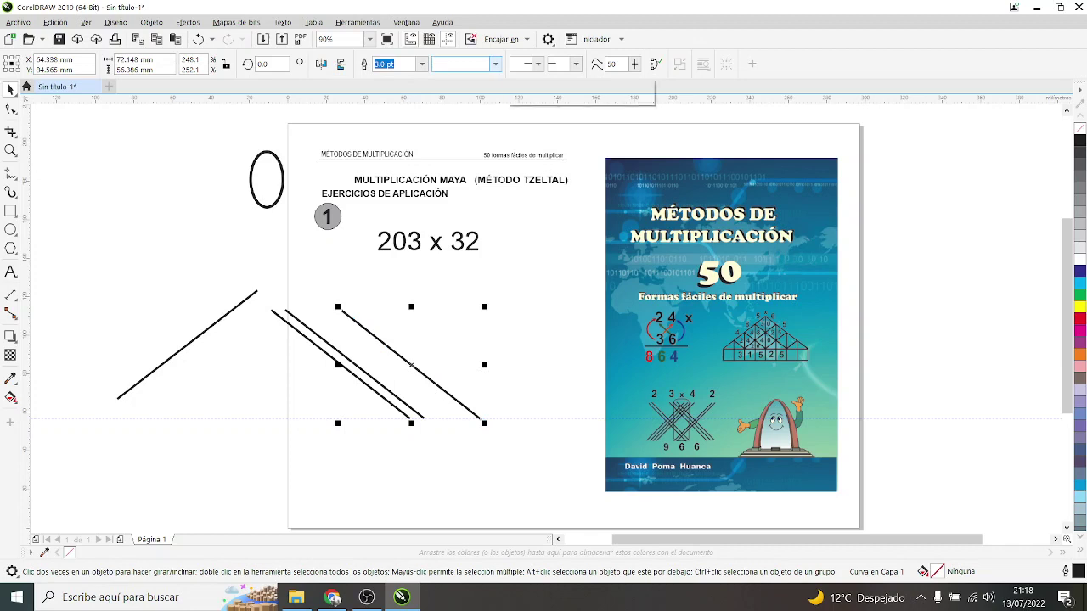
left_click(494, 63)
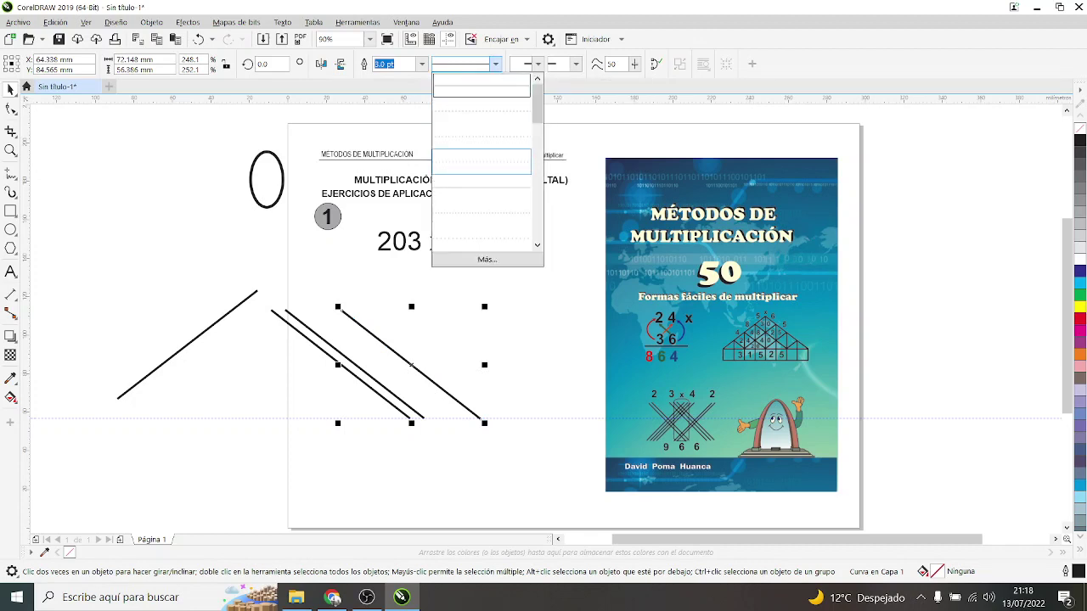
left_click(482, 187)
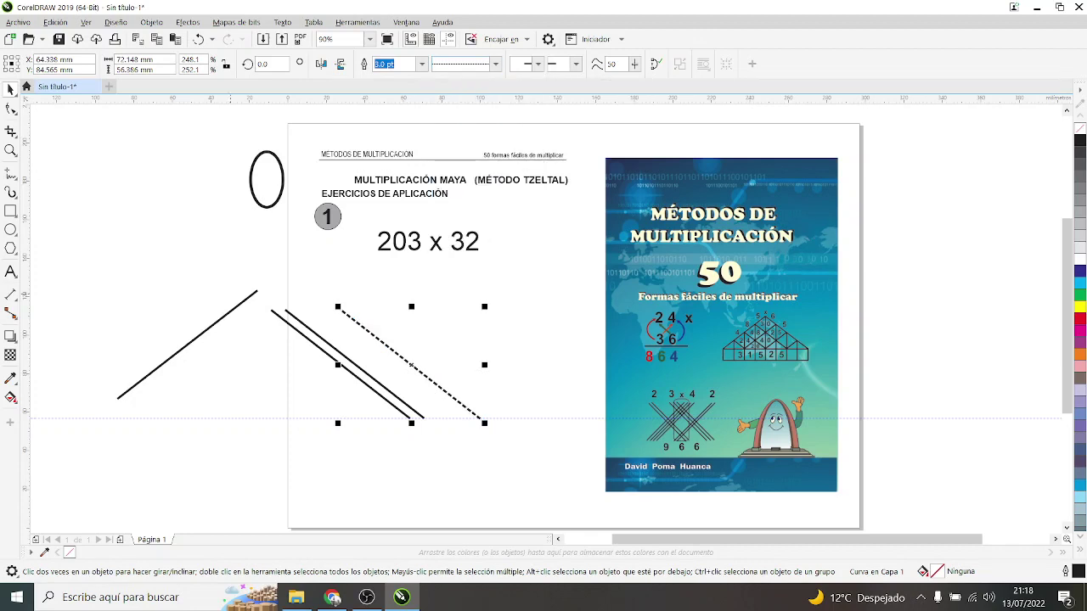
Step: Add three parallel falling diagonals to the right of the dotted zero line
left_click(186, 344)
left_click_drag(187, 344, 350, 354)
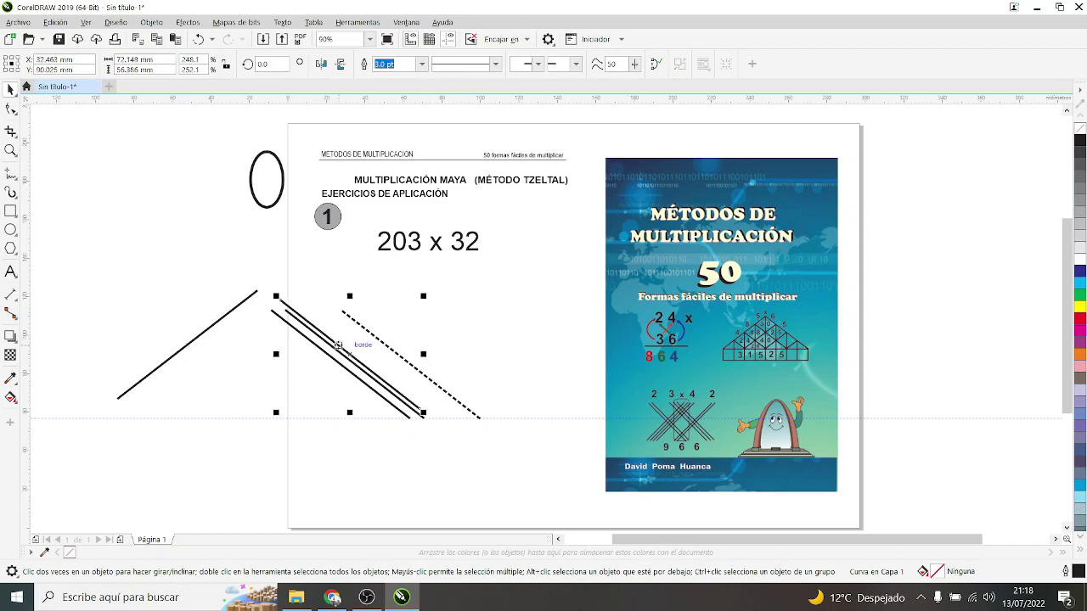
mouse_move(350, 354)
left_mouse_down()
mouse_move(475, 366)
mouse_move(462, 366)
left_mouse_up()
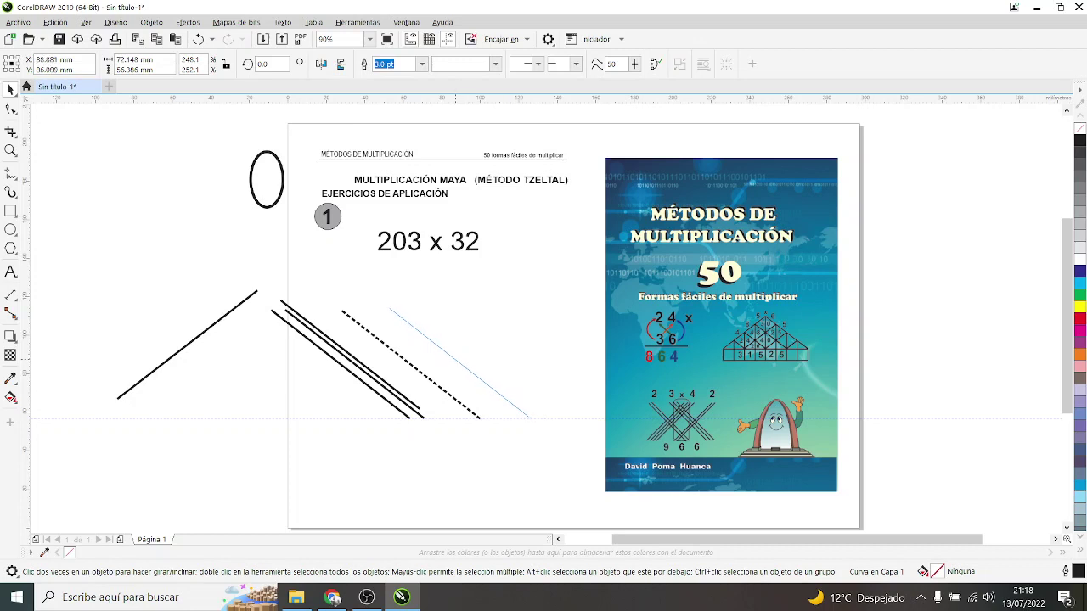
mouse_move(462, 366)
left_mouse_down()
mouse_move(508, 371)
mouse_move(469, 366)
left_mouse_up()
key("ctrl+d")
key("ctrl+r")
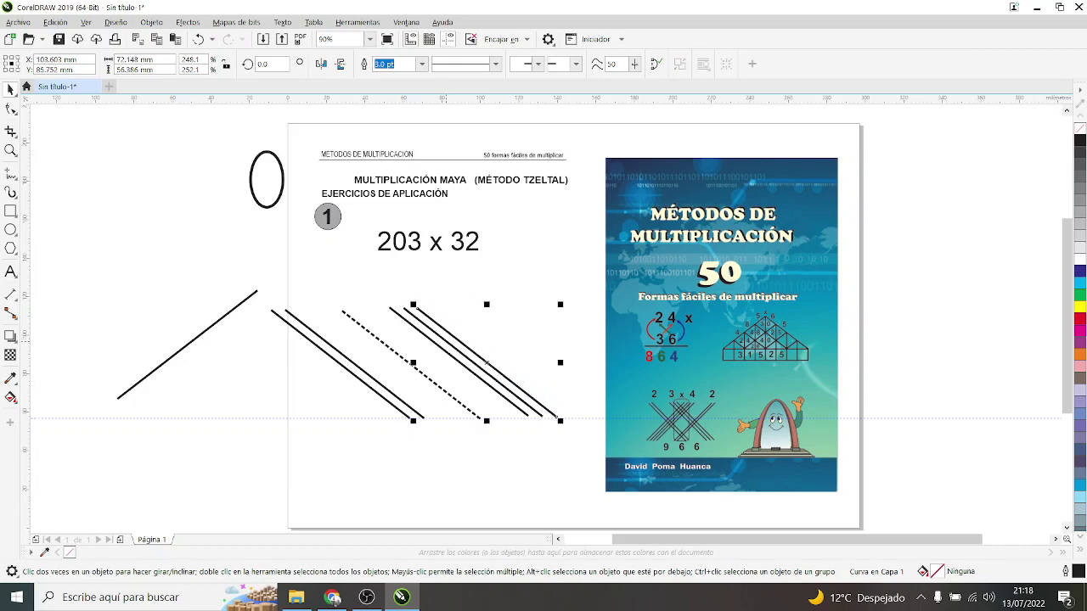
key("Escape")
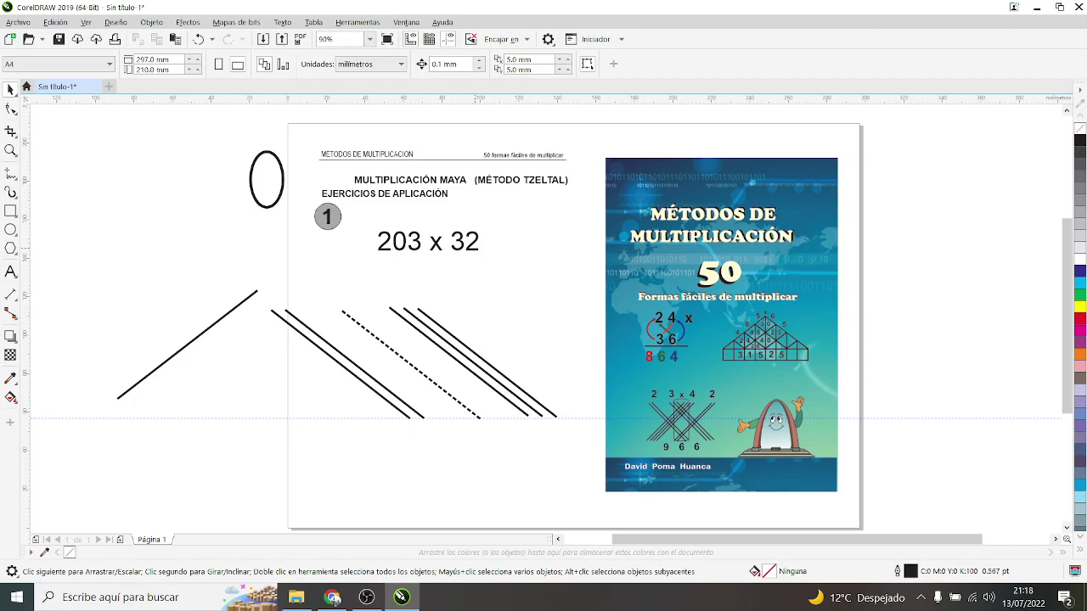
Step: Cross the 203 groups with rising diagonals: a group of three lines and a group of two
mouse_move(187, 344)
left_mouse_down()
mouse_move(362, 363)
mouse_move(375, 351)
left_mouse_up()
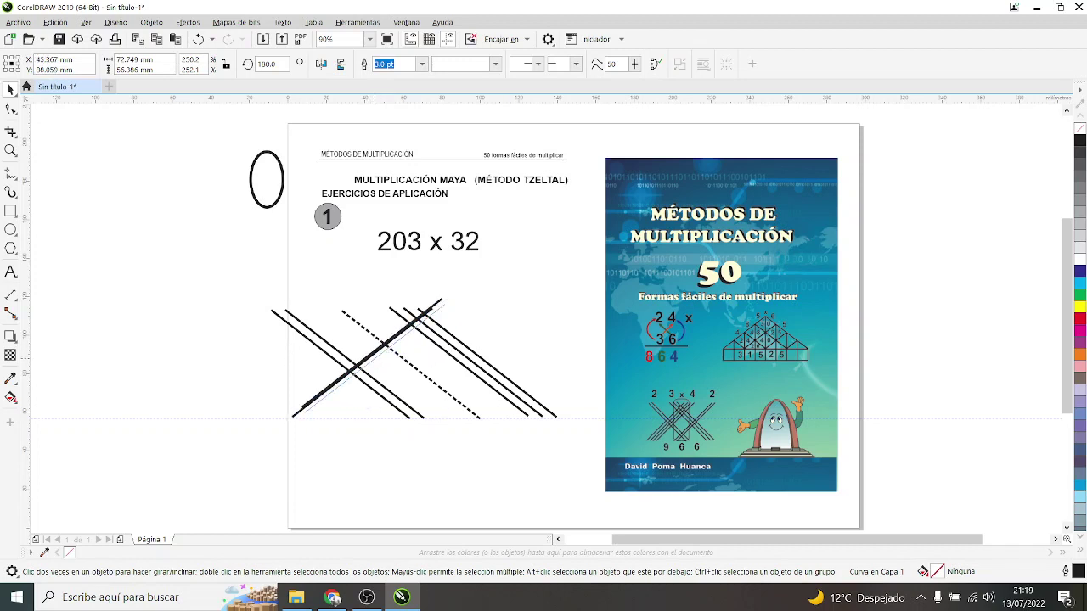
left_click_drag(376, 351, 383, 356)
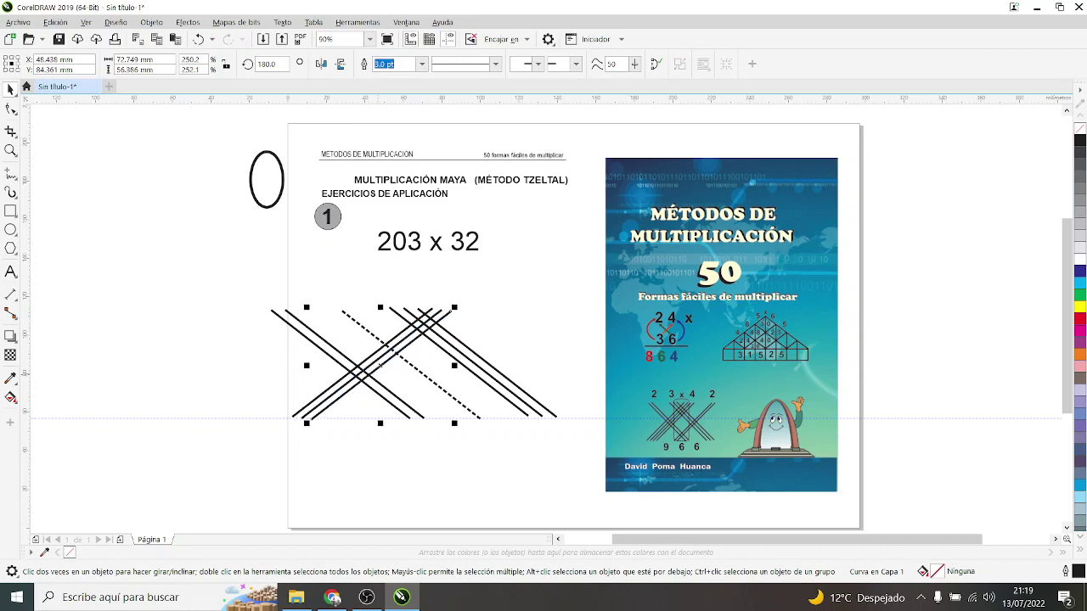
mouse_move(380, 367)
left_mouse_down()
mouse_move(435, 369)
mouse_move(464, 347)
mouse_move(458, 369)
left_mouse_up()
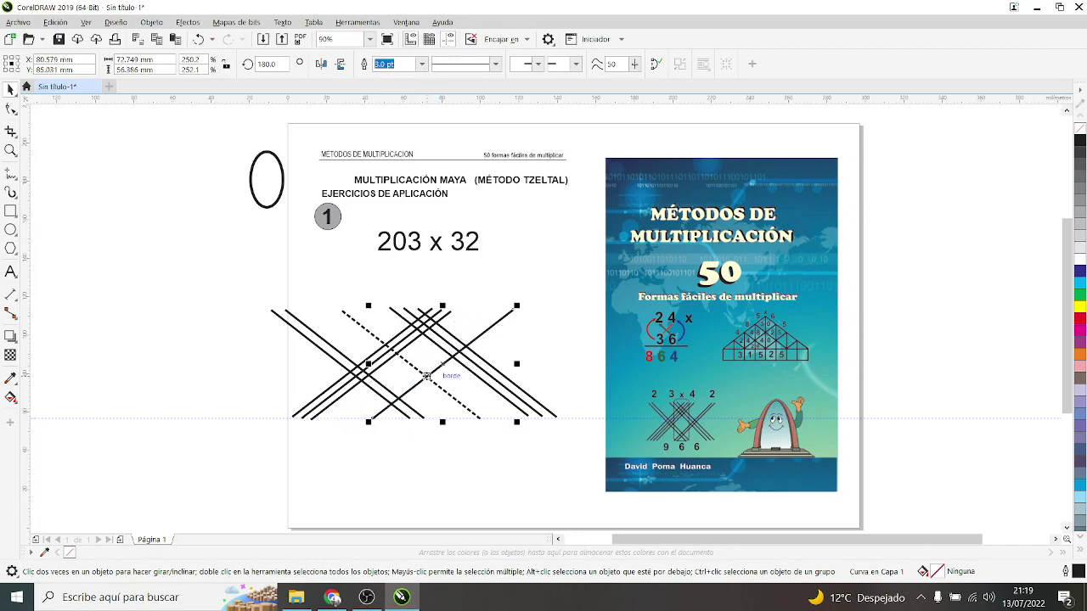
key("ctrl+r")
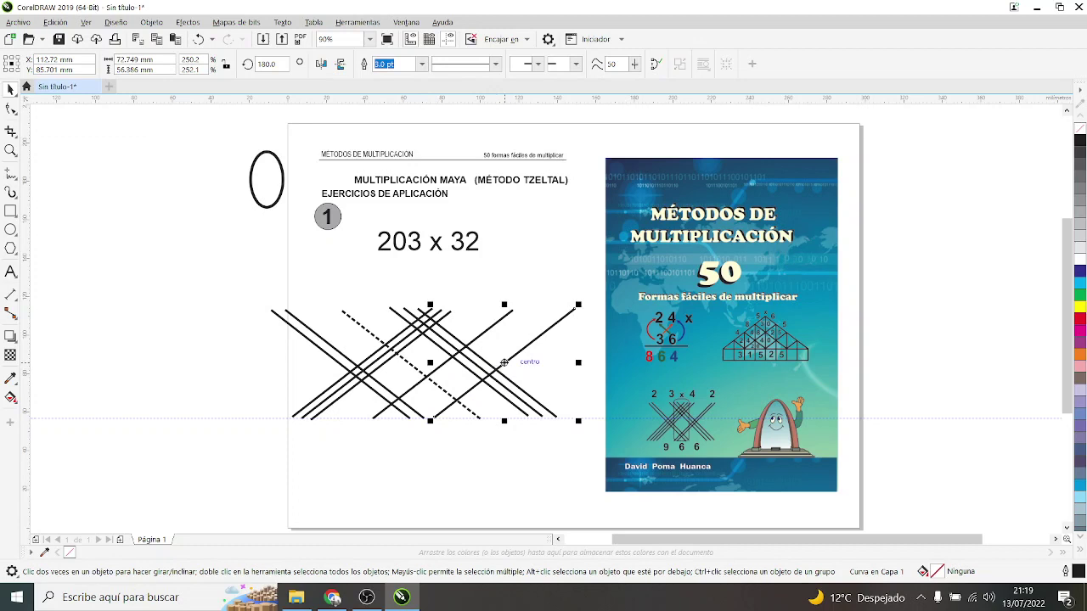
left_click_drag(528, 362, 458, 362)
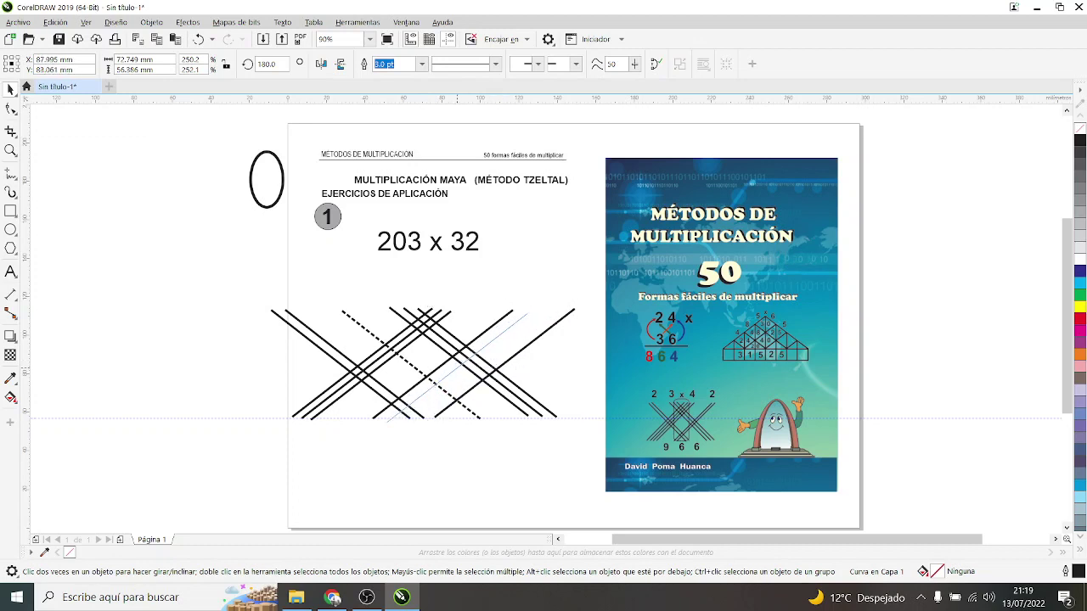
left_click_drag(459, 362, 458, 361)
key("Escape")
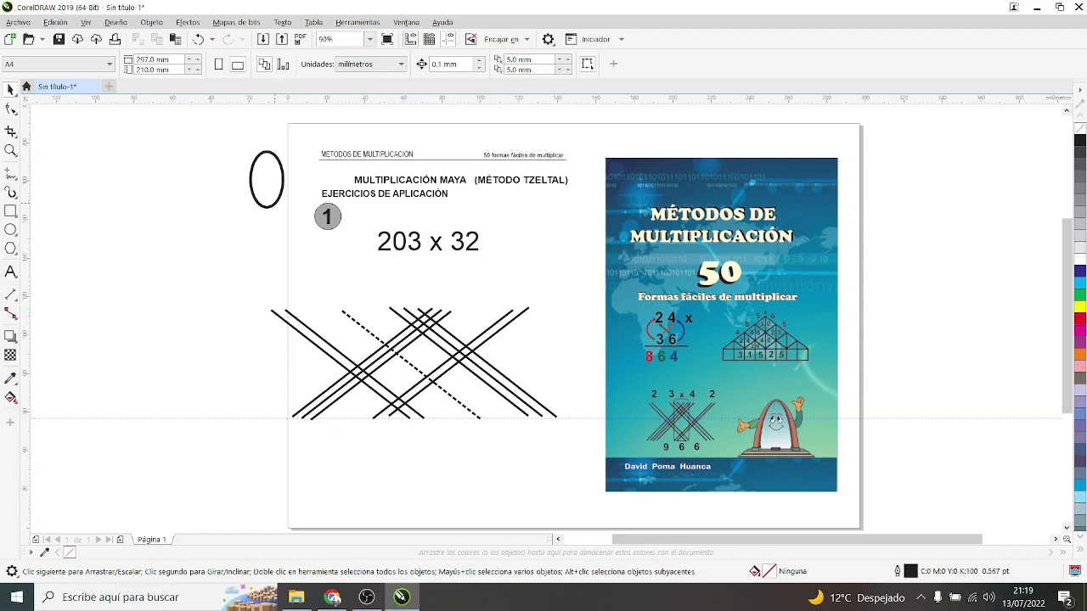
Step: Stretch the oval over the line crossings, then park it just left of the diagram
mouse_move(251, 179)
left_mouse_down()
mouse_move(221, 212)
mouse_move(463, 370)
left_mouse_up()
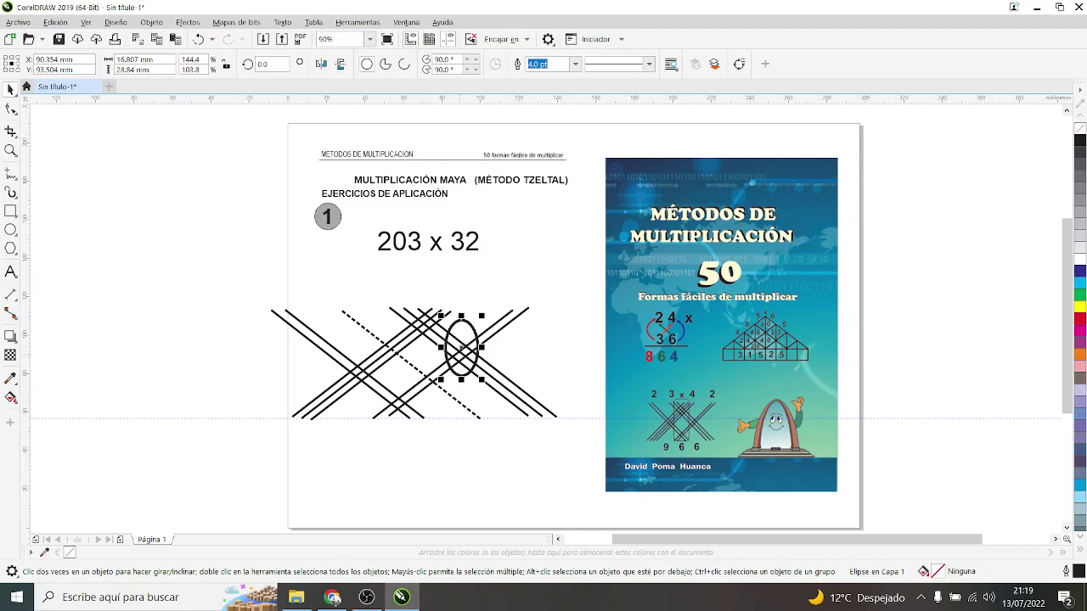
key("Escape")
left_click_drag(461, 352, 465, 358)
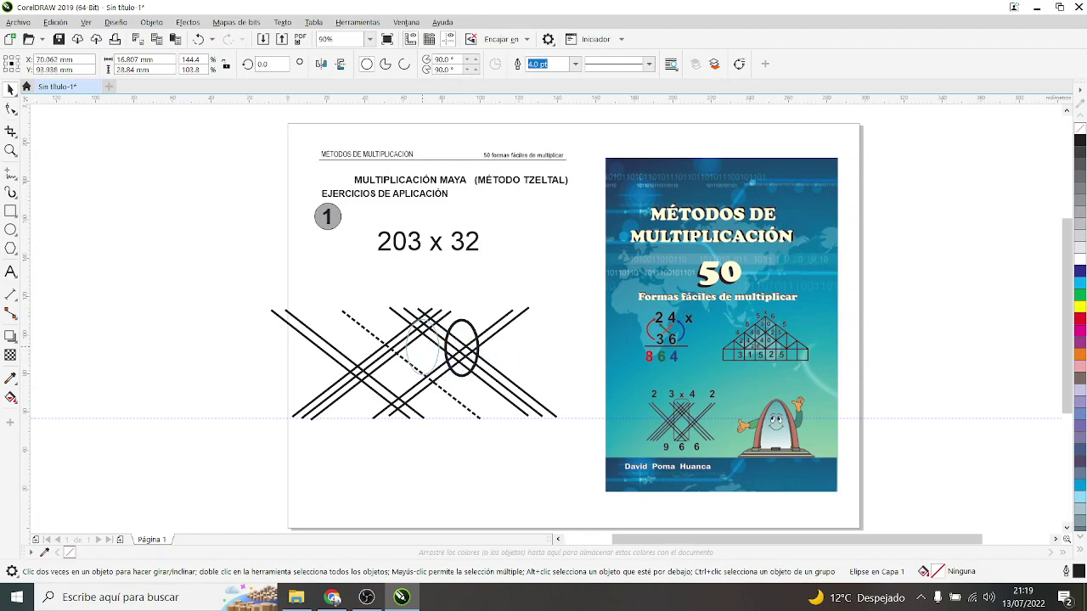
mouse_move(465, 356)
left_mouse_down()
mouse_move(424, 360)
mouse_move(425, 408)
left_mouse_up()
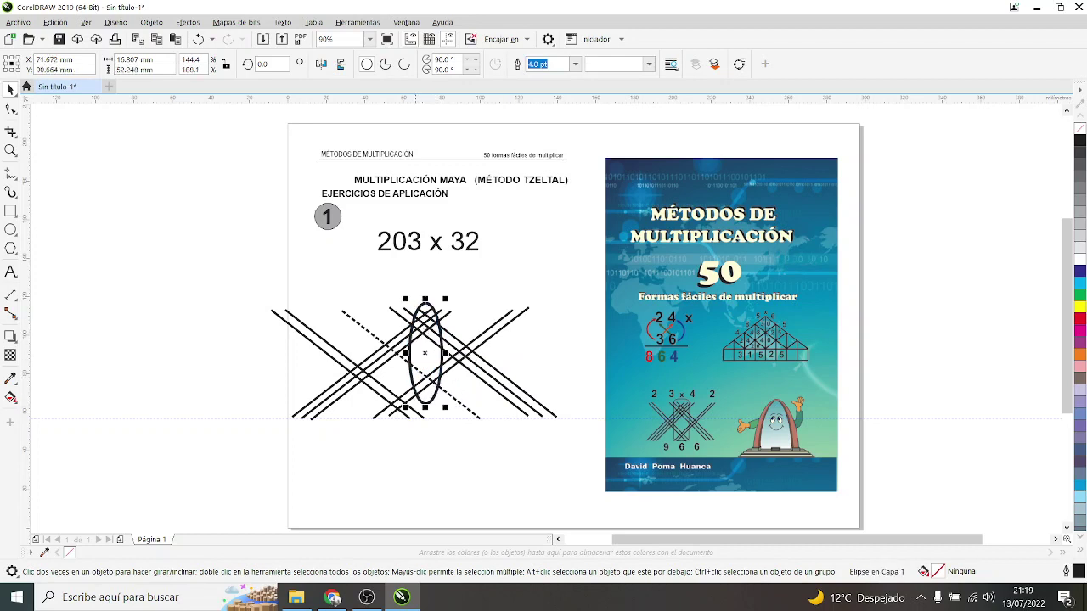
left_click_drag(444, 353, 412, 363)
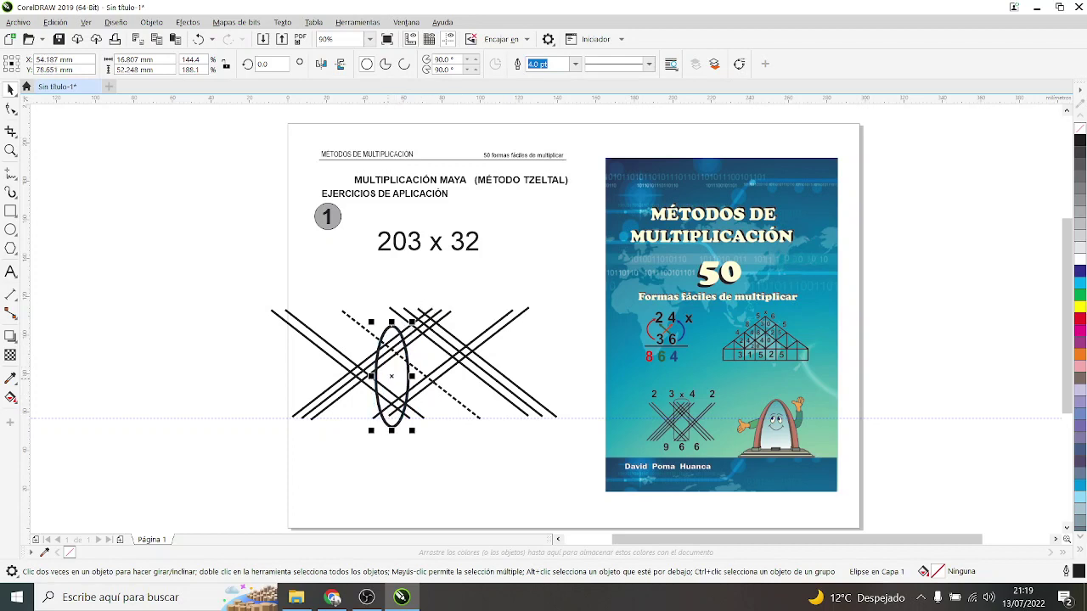
left_click_drag(392, 376, 358, 392)
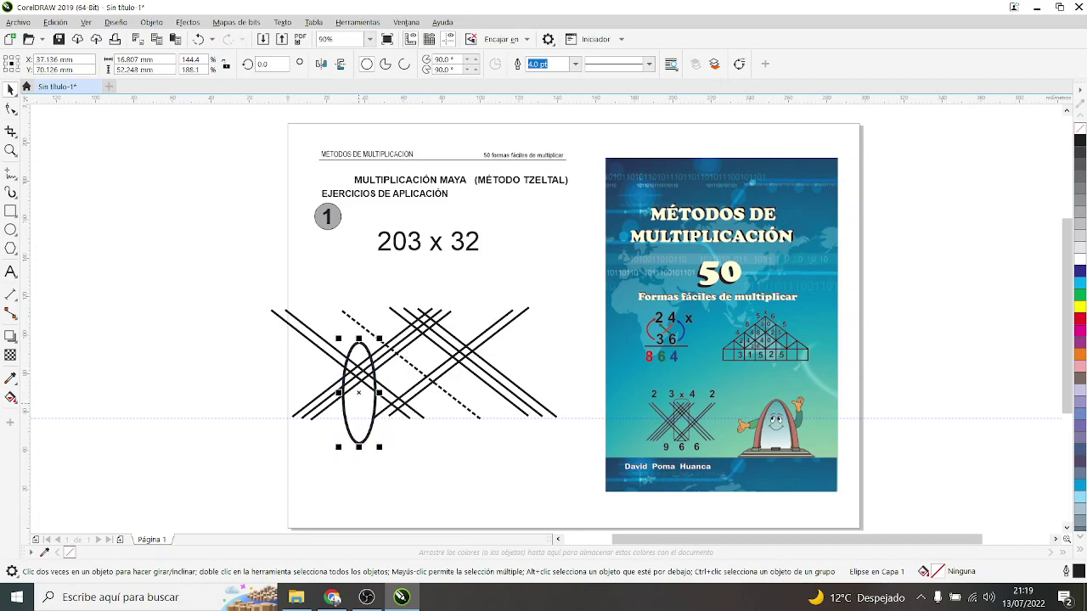
left_click_drag(358, 392, 228, 366)
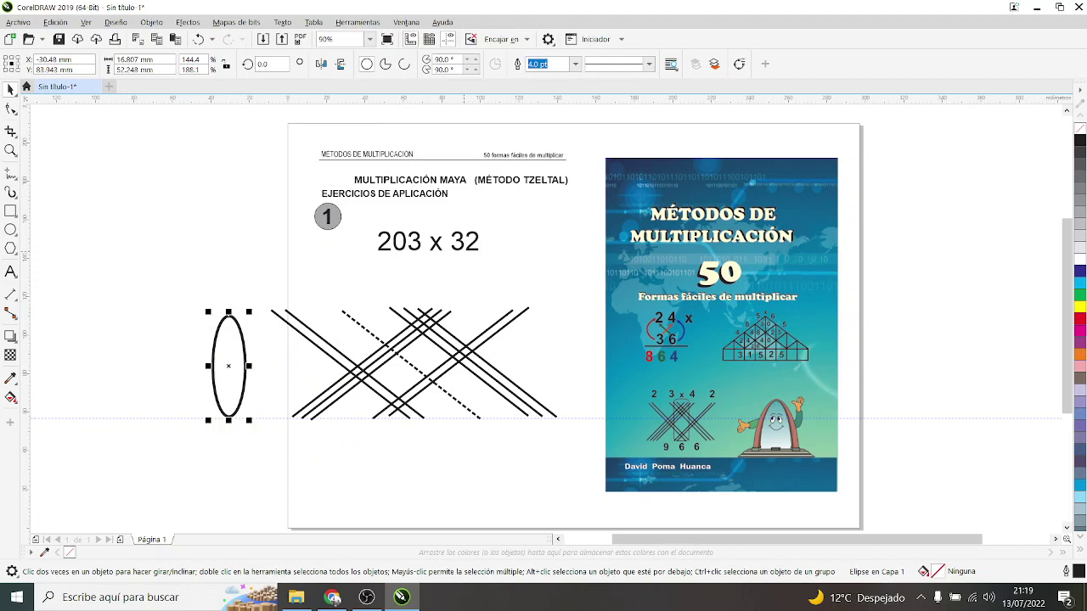
key("Escape")
Step: Copy the '203 x 32' text below the diagram, retype it as 6, and position it under the crossings
double_click(459, 242)
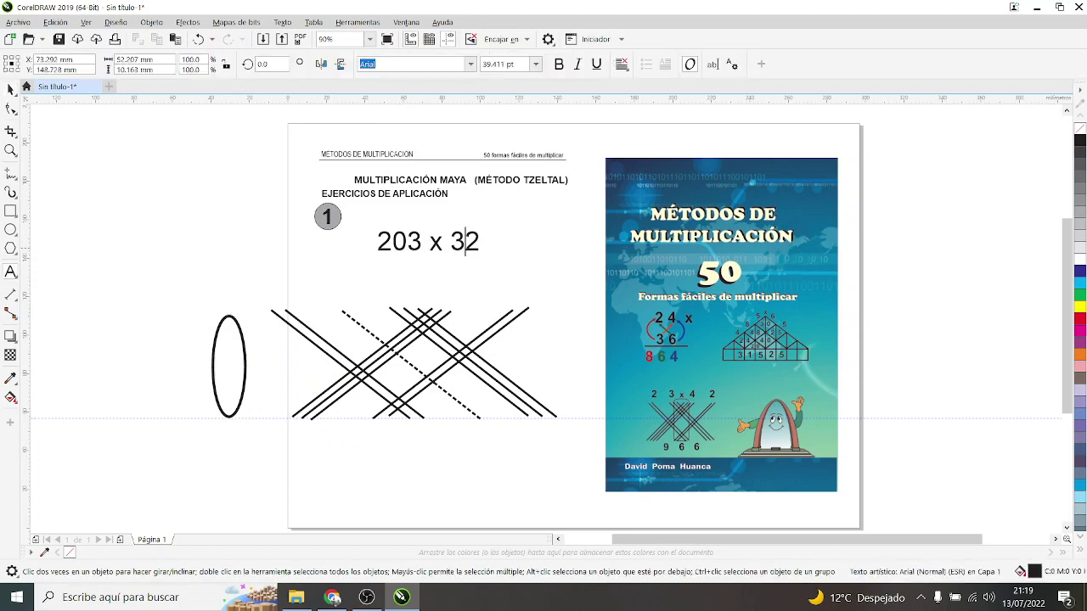
left_click_drag(480, 242, 464, 242)
mouse_move(379, 247)
left_mouse_down()
mouse_move(388, 239)
mouse_move(360, 455)
left_mouse_up()
double_click(422, 453)
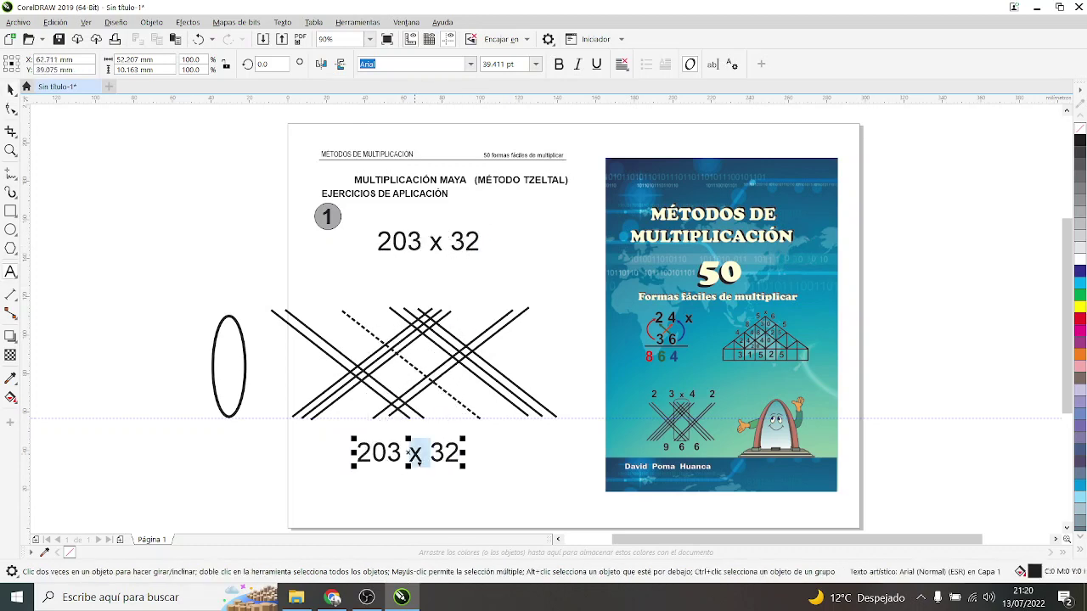
triple_click(422, 453)
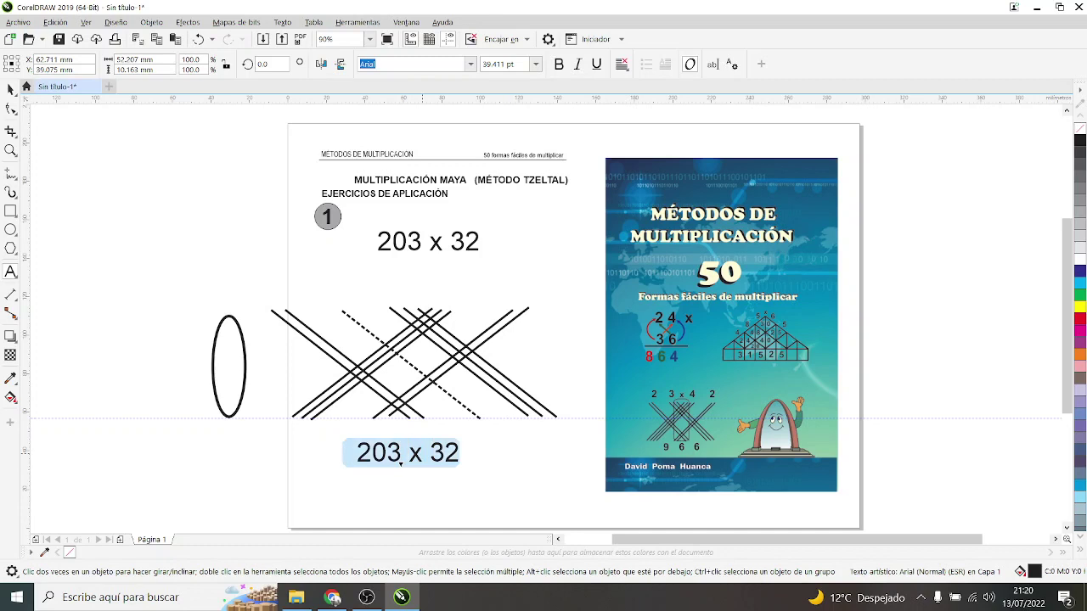
type("6")
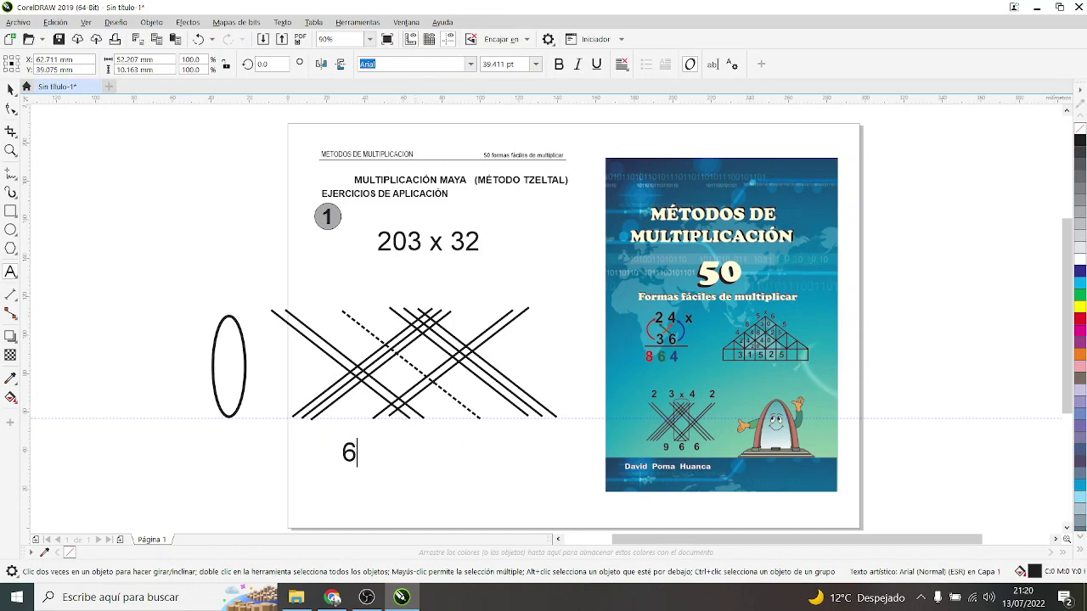
mouse_move(349, 451)
left_mouse_down()
mouse_move(480, 448)
mouse_move(474, 439)
left_mouse_up()
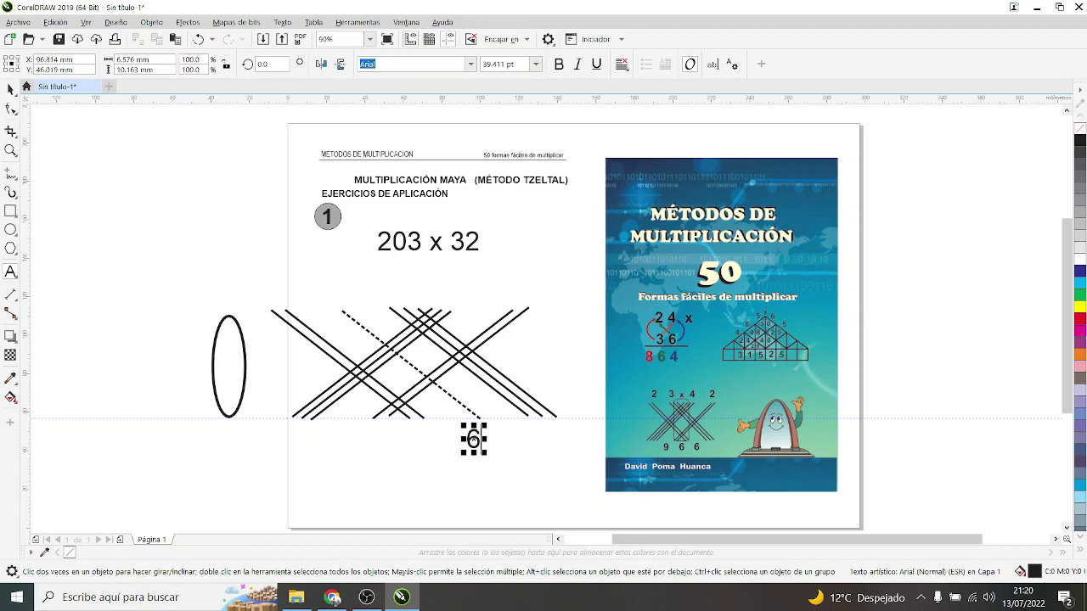
Step: Try the oval on the crossings, return it left, and nudge the 6 slightly up
key("ctrl+space")
left_click_drag(245, 367, 481, 357)
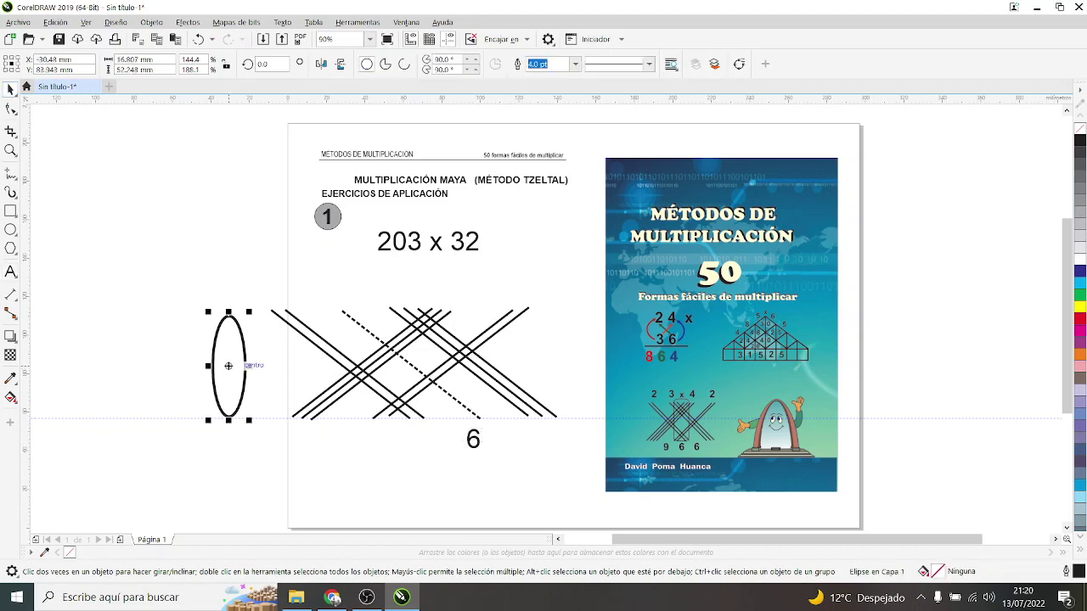
scroll(462, 363, "up", 3)
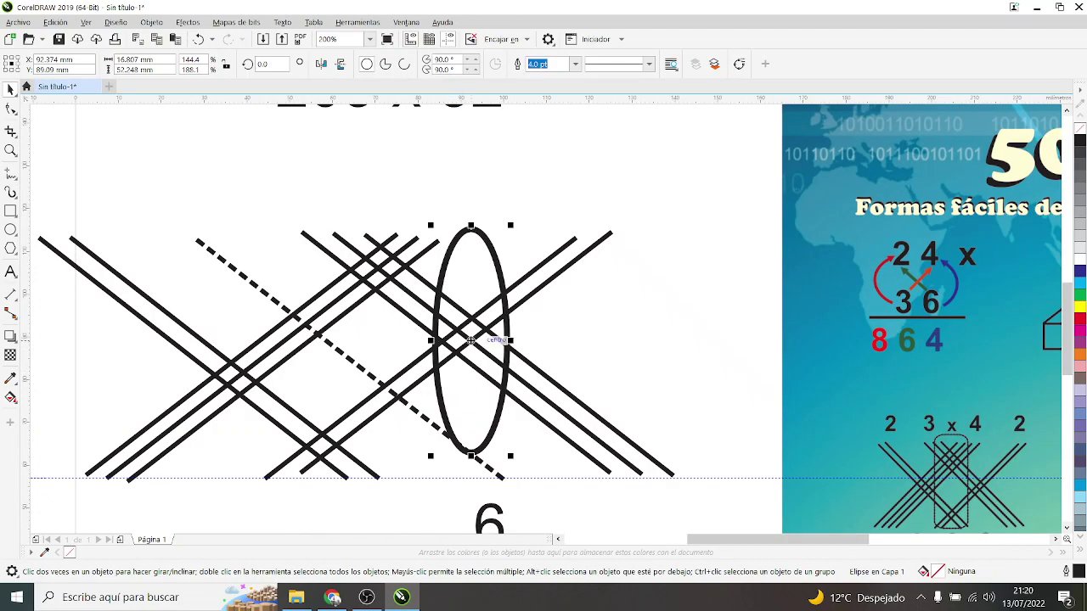
scroll(471, 340, "down", 2)
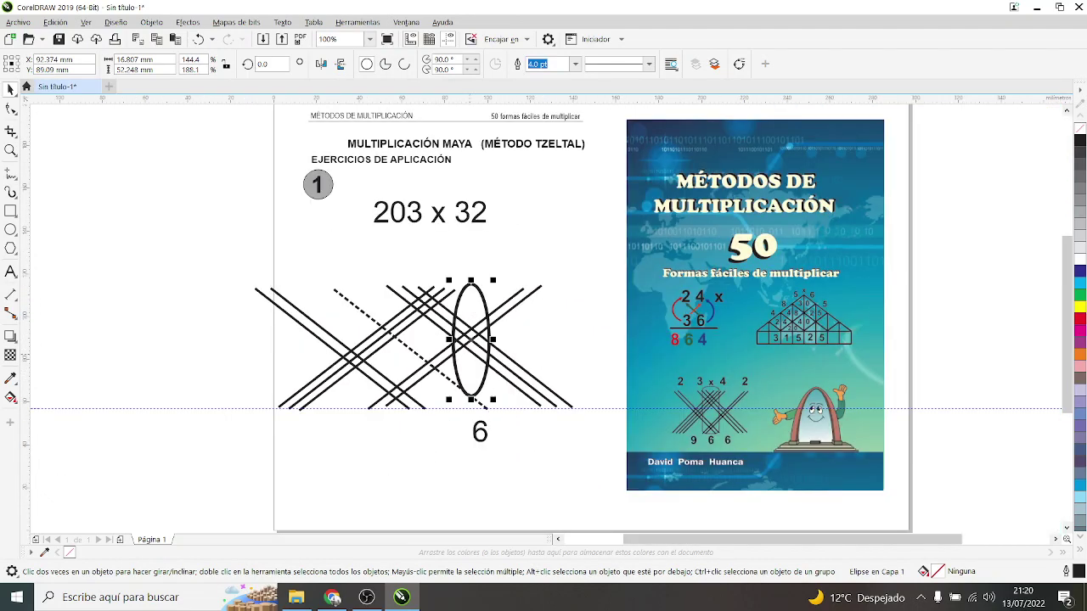
left_click_drag(472, 340, 219, 355)
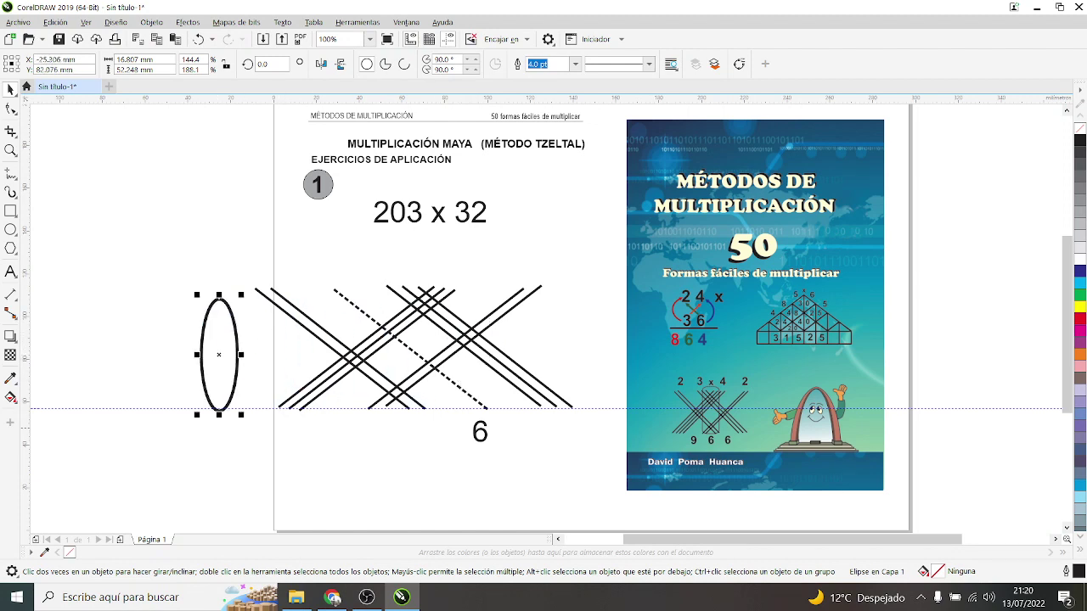
left_click(477, 432)
left_click_drag(480, 432, 473, 424)
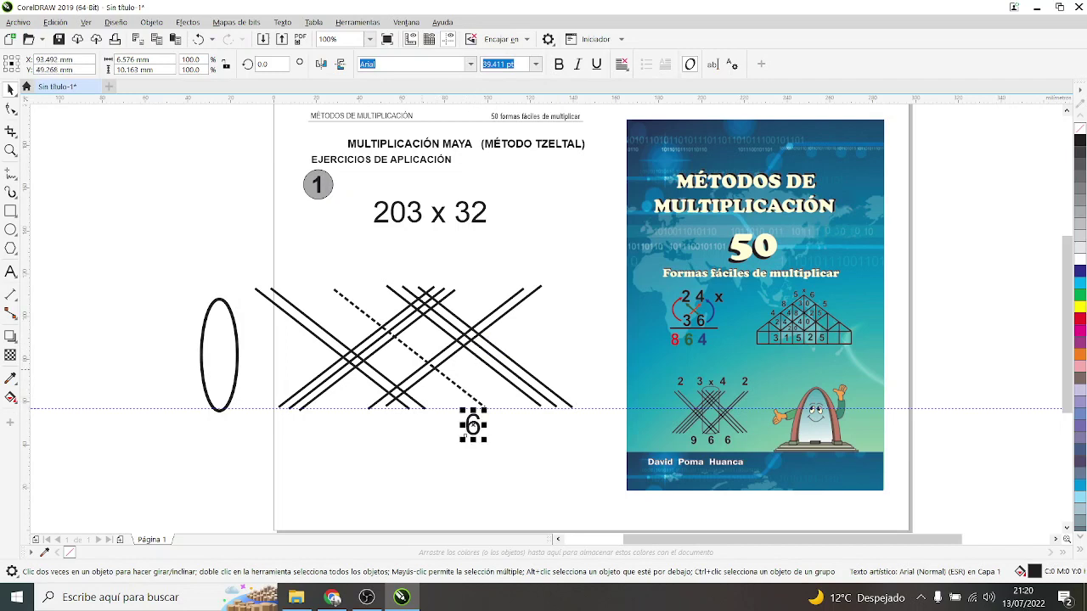
Step: Center the oval around the middle cluster of crossings directly above the 6
mouse_move(237, 354)
left_mouse_down()
mouse_move(449, 345)
mouse_move(443, 352)
left_mouse_up()
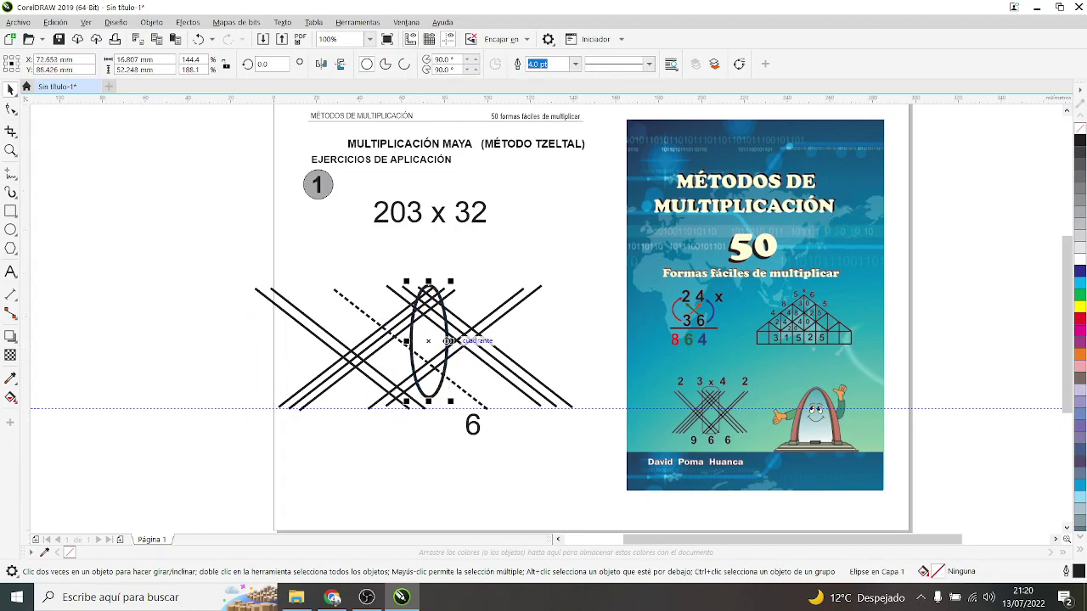
scroll(443, 350, "up", 1)
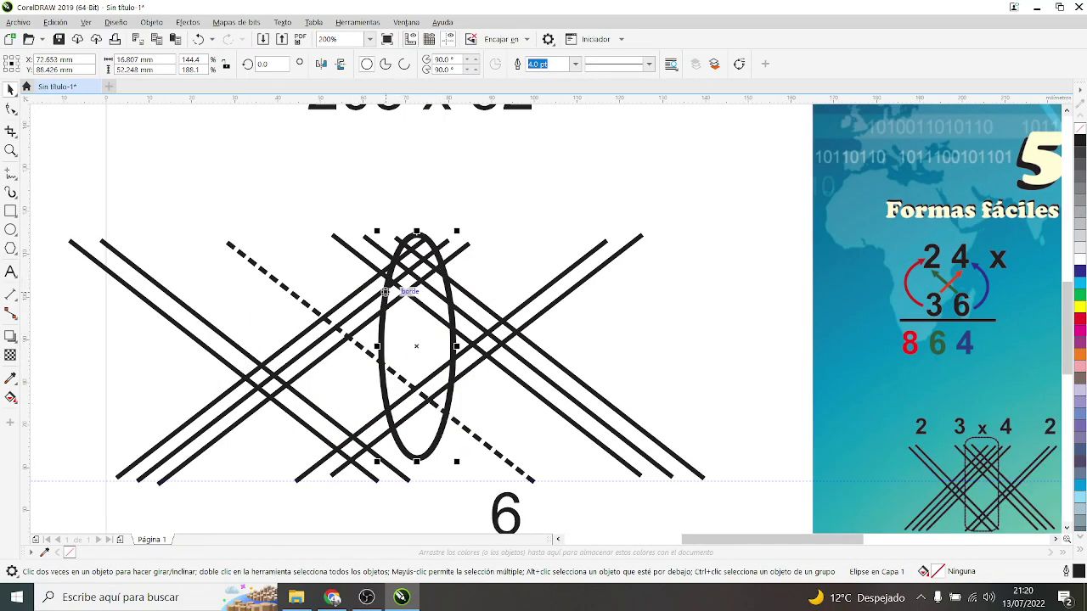
mouse_move(400, 289)
left_mouse_down()
mouse_move(400, 334)
mouse_move(387, 304)
mouse_move(388, 360)
left_mouse_up()
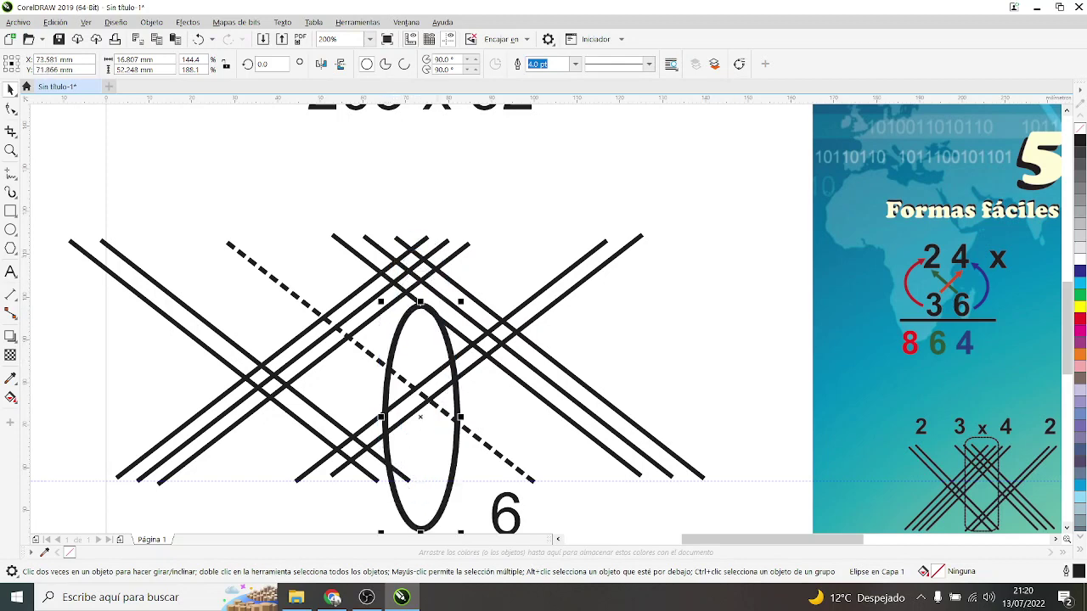
left_click_drag(429, 306, 429, 241)
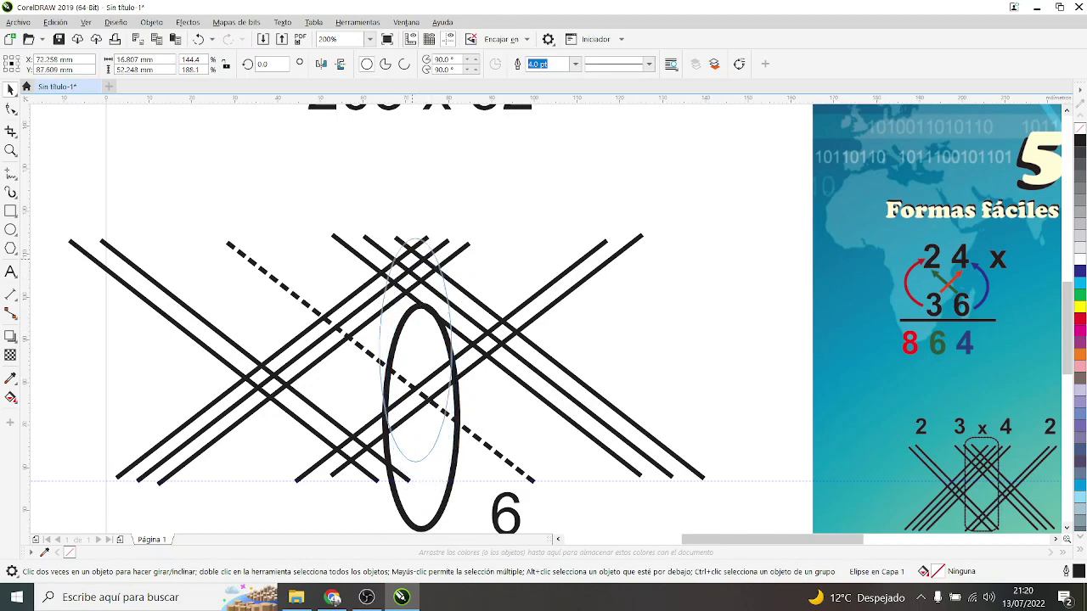
scroll(436, 425, "up", 1)
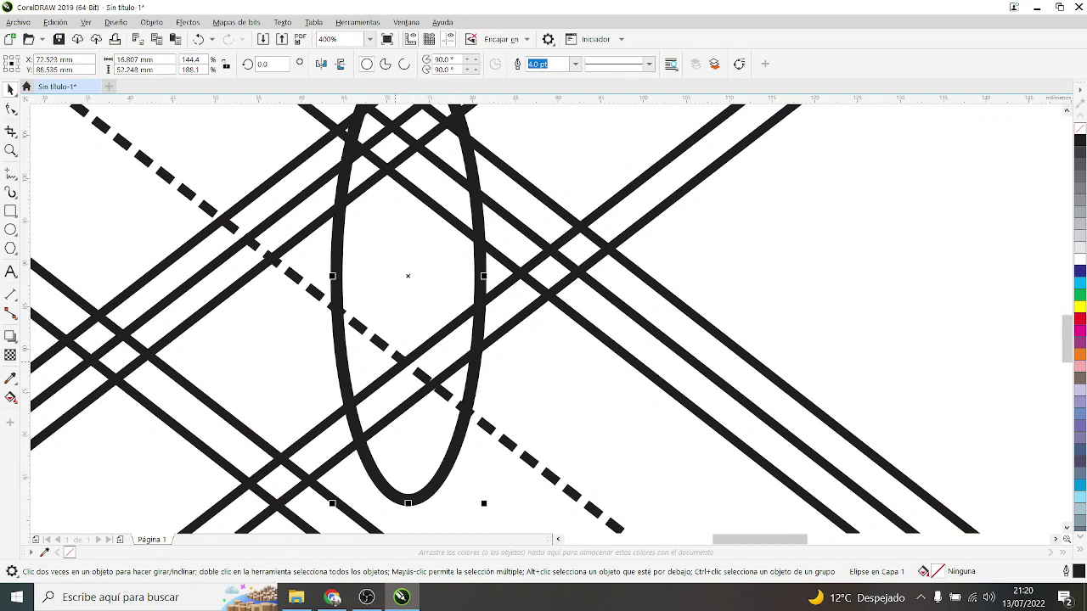
scroll(431, 388, "down", 1)
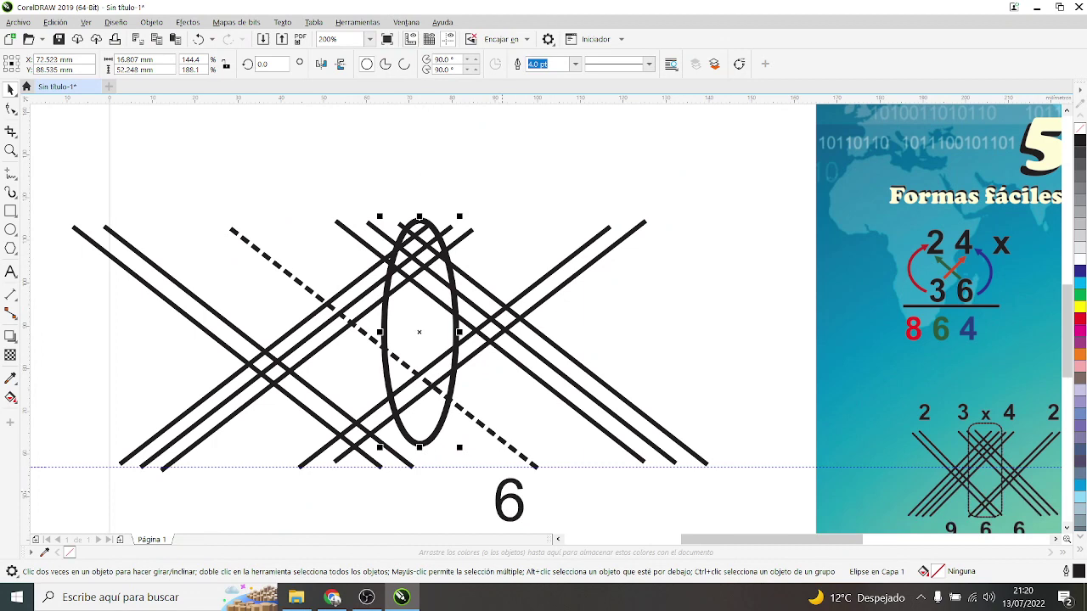
left_click(493, 519)
Step: Copy the 6 to its left as a 9, then shift the oval left and down
mouse_move(493, 522)
left_mouse_down()
mouse_move(415, 522)
mouse_move(430, 501)
left_mouse_up()
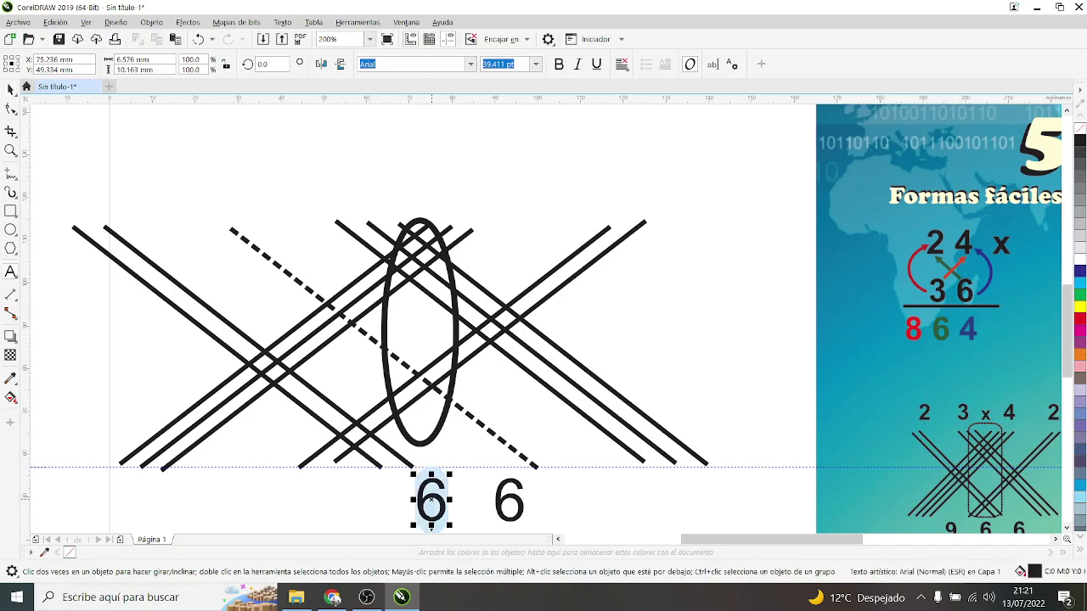
type("9")
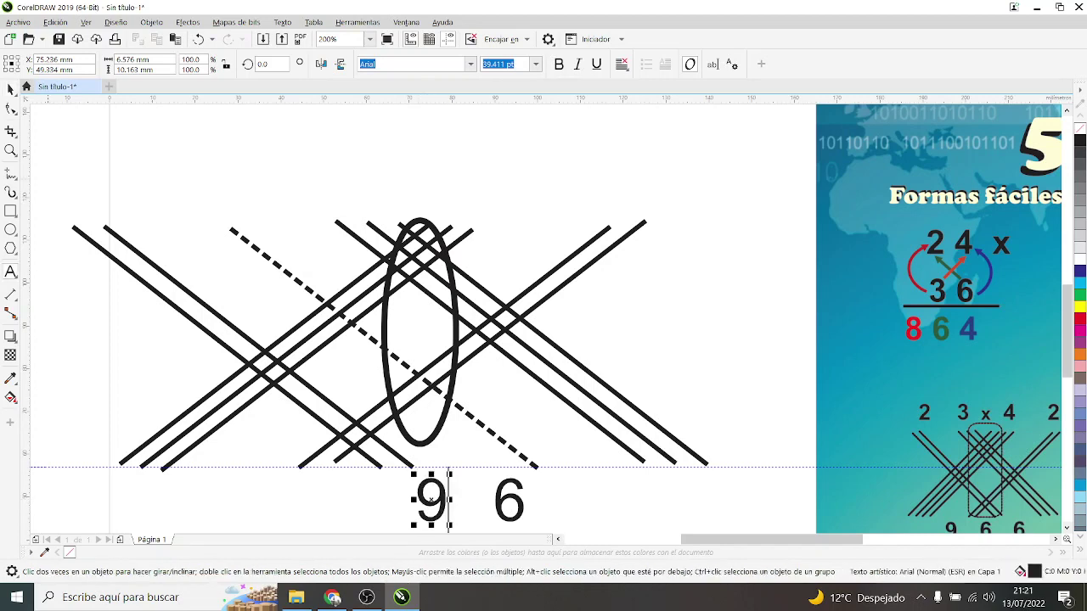
key("Escape")
key("F7")
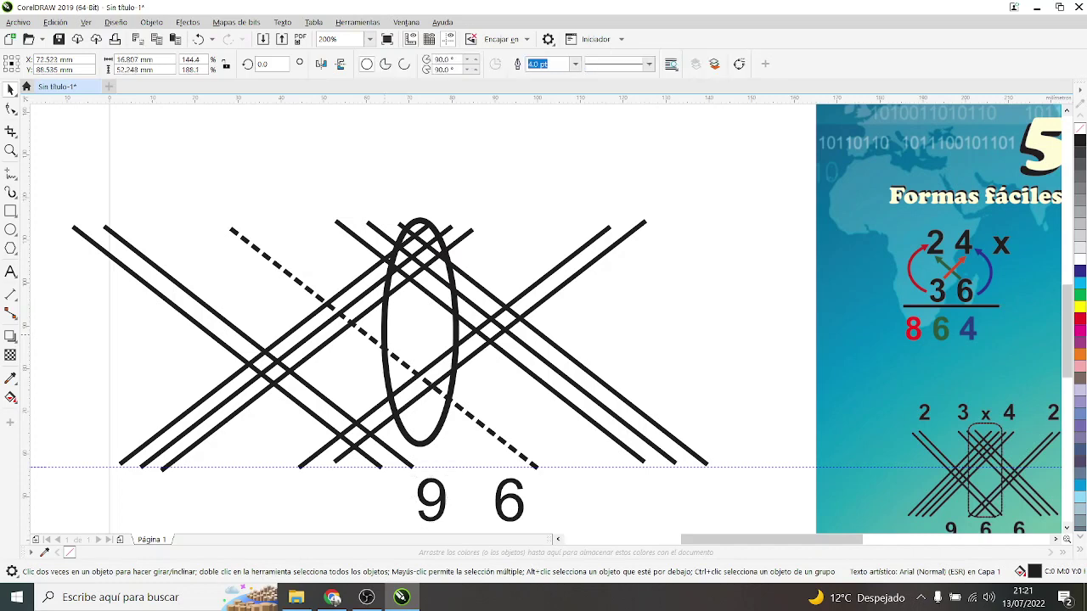
left_click_drag(379, 216, 460, 447)
left_click_drag(419, 331, 344, 384)
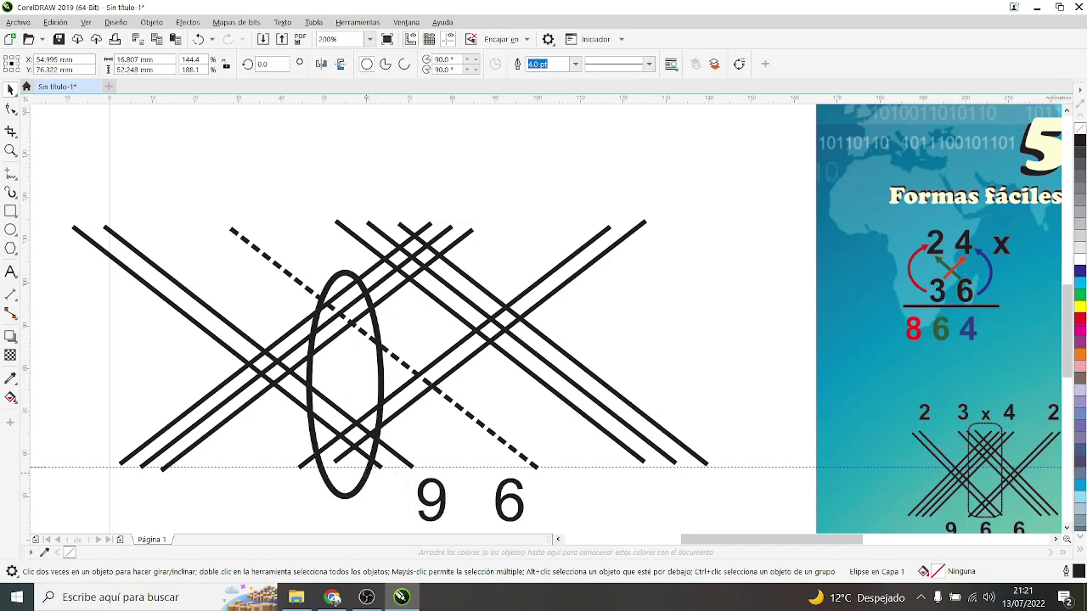
Step: Move the oval over the left crossings and add two 4s left of the 9, reading 4 4 9 6
left_click_drag(343, 384, 264, 342)
left_click(431, 499)
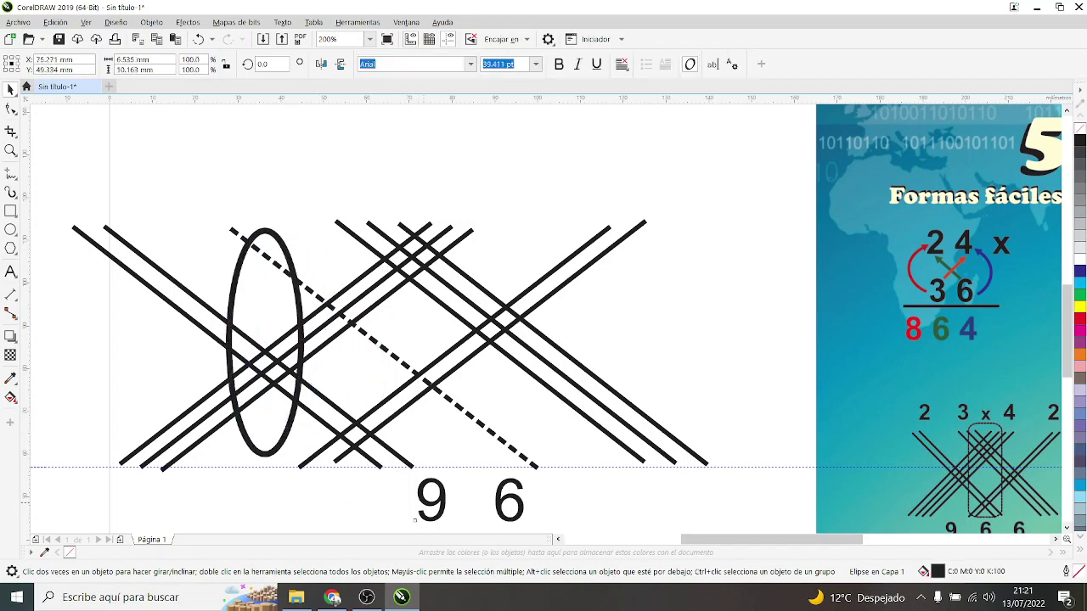
mouse_move(432, 499)
left_mouse_down()
mouse_move(453, 478)
mouse_move(354, 496)
left_mouse_up()
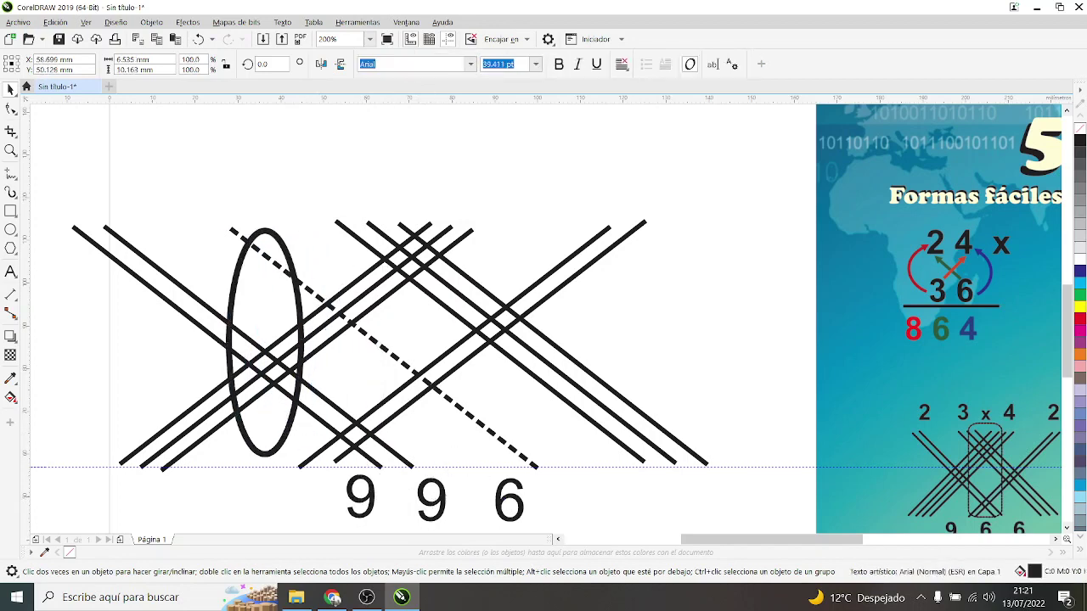
key("Escape")
right_click(354, 495)
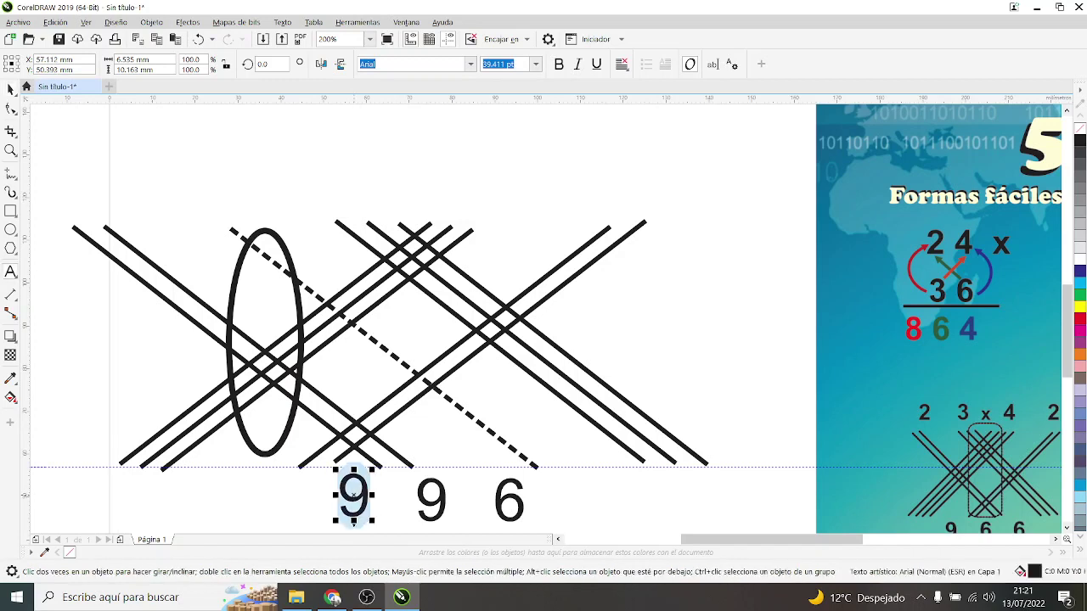
type("4")
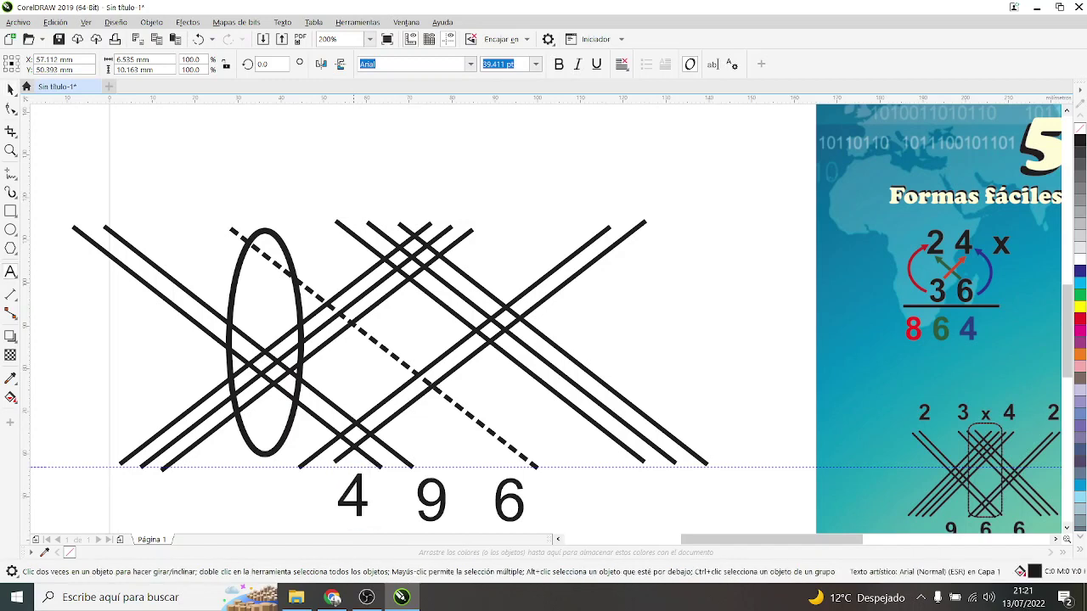
key("Escape")
key("Escape")
left_click(372, 497)
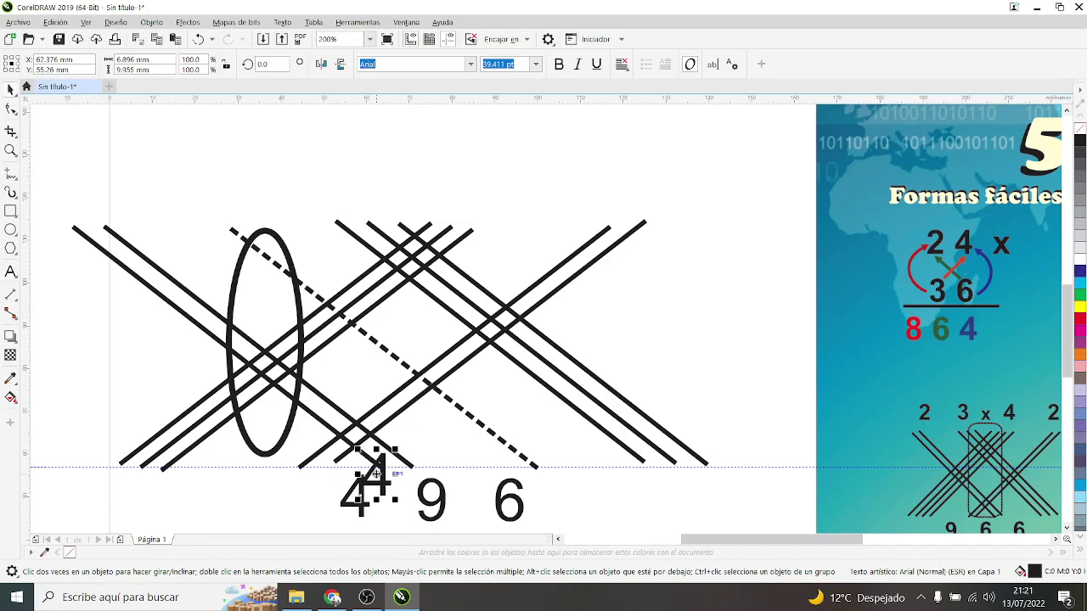
left_click_drag(355, 497, 257, 497)
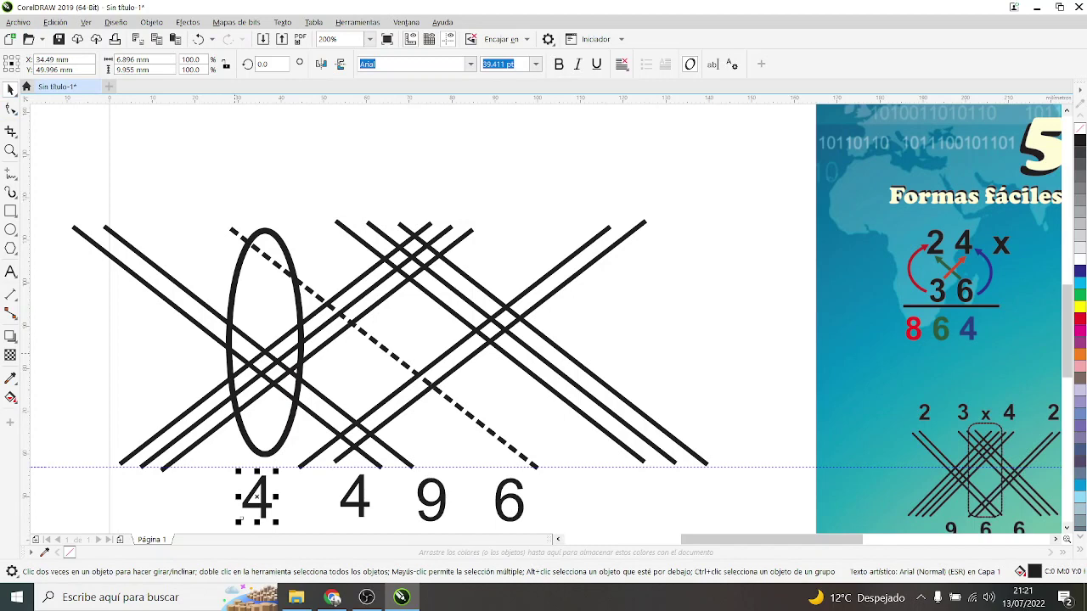
left_click(265, 454)
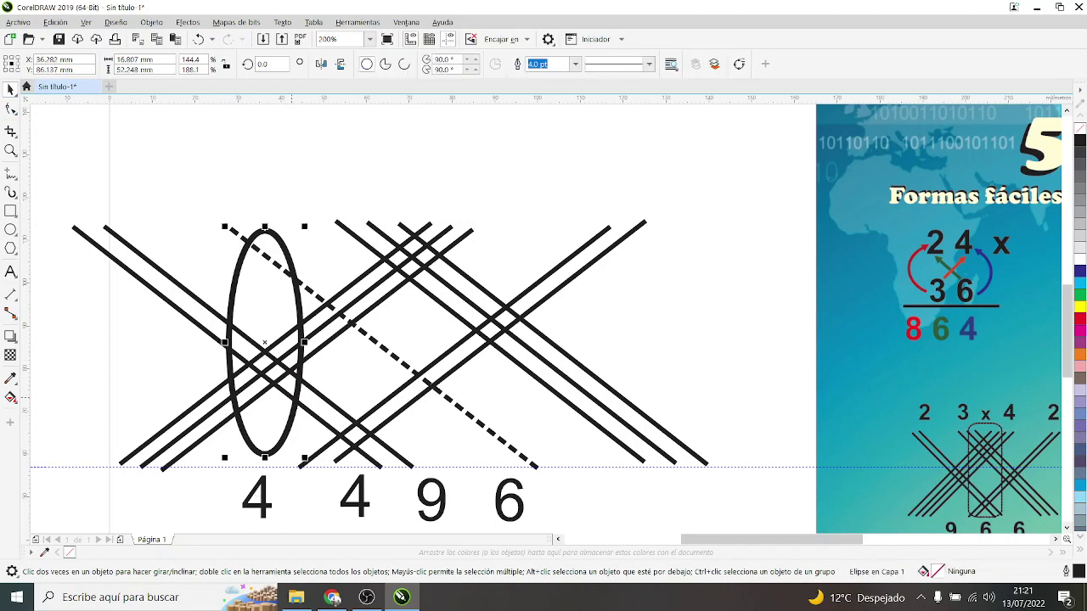
Step: Delete the oval and retype the leftmost 4 as 6, giving 6 4 9 6
key("Delete")
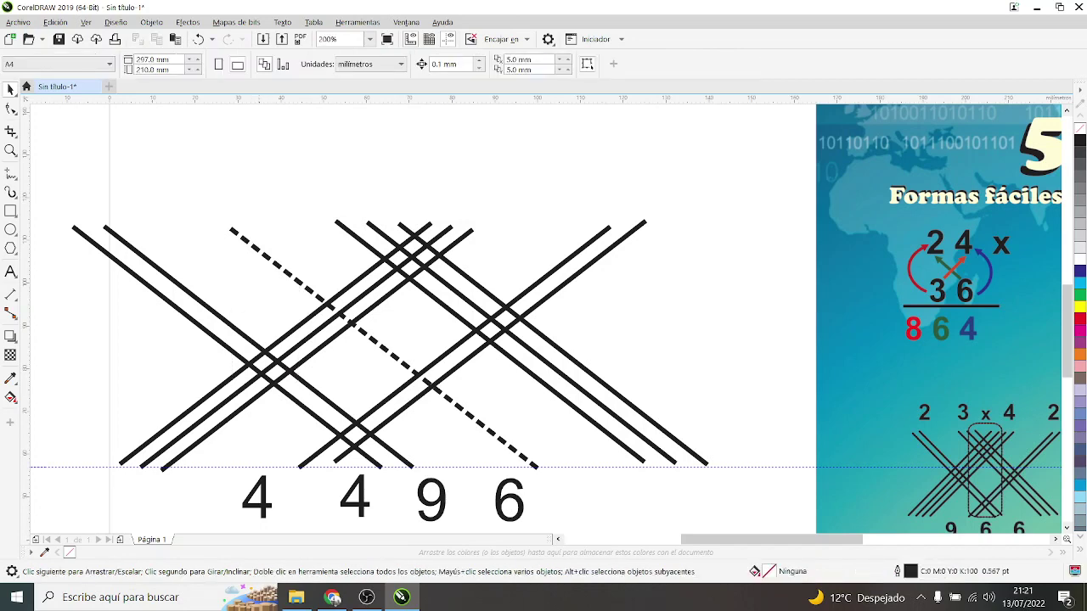
left_click(256, 520)
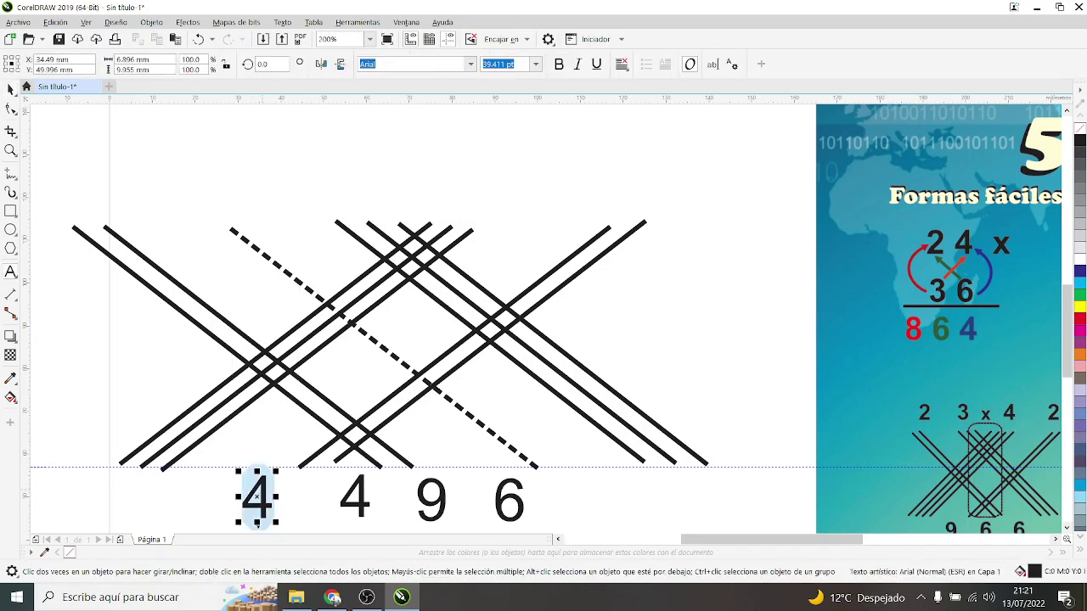
type("6")
scroll(303, 455, "down", 1)
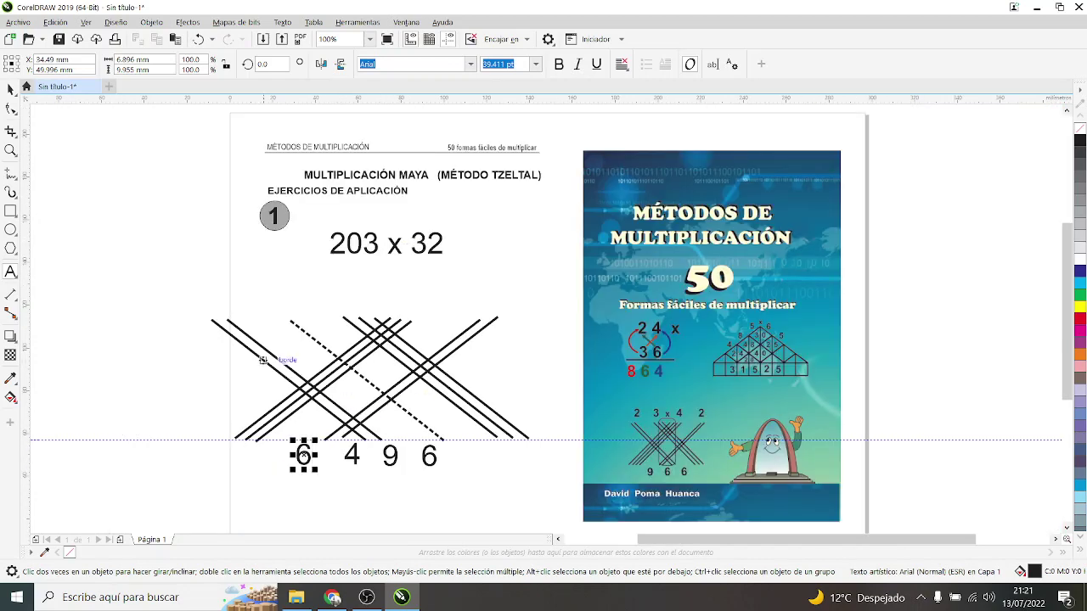
key("F10")
key("space")
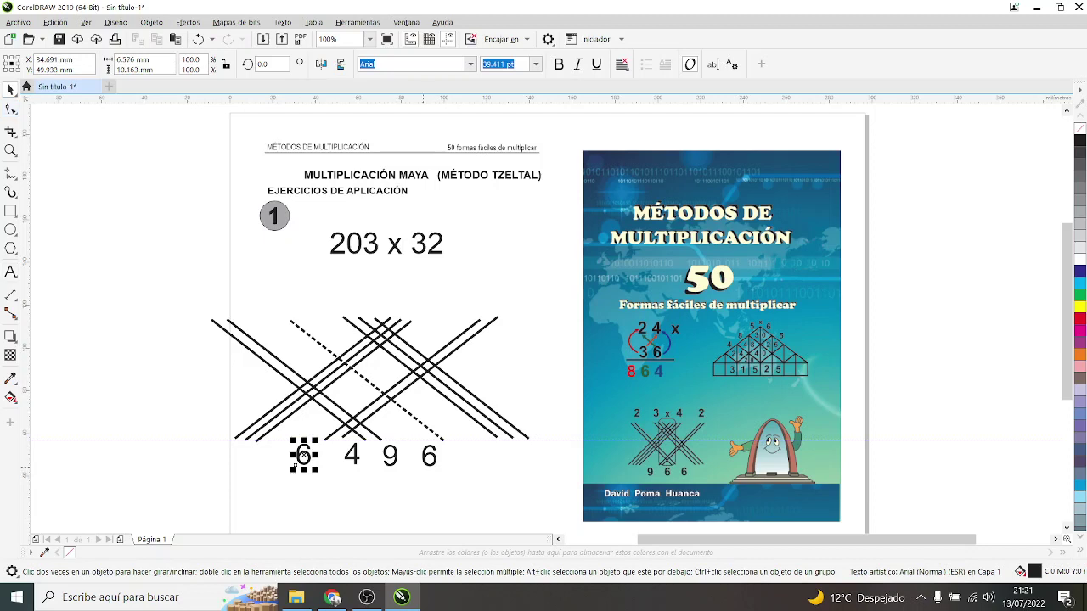
key("Escape")
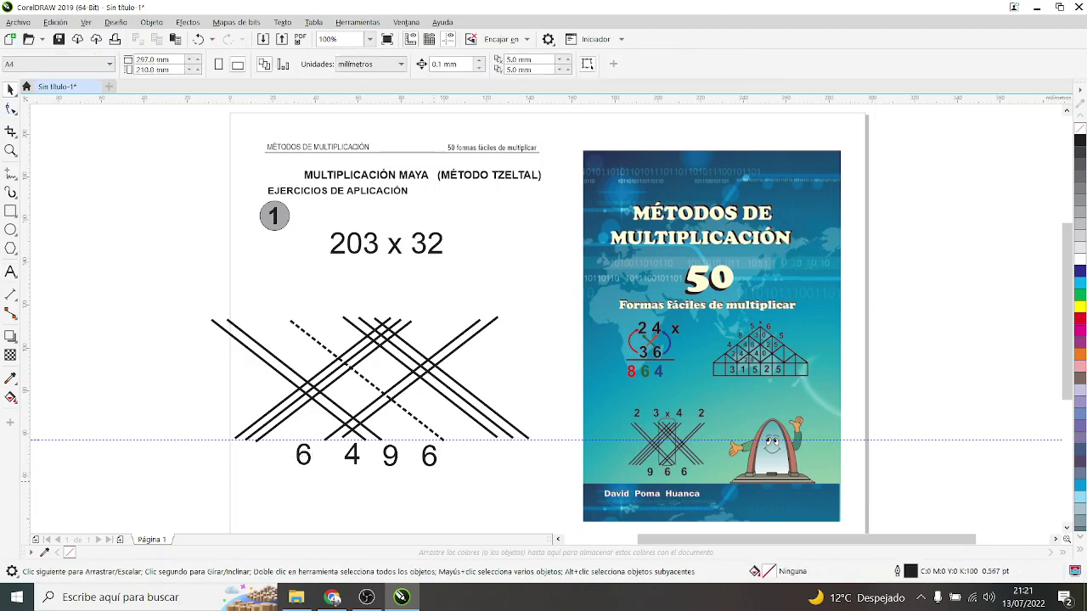